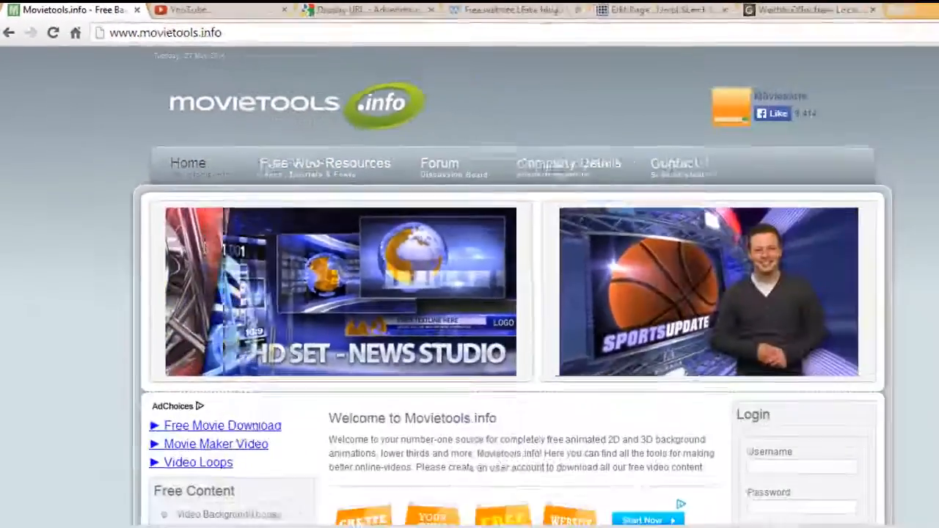
Expand the free Video Background Loops category on Movietools.info and open the Hightech Loops listing
scroll(470, 293, "down", 1)
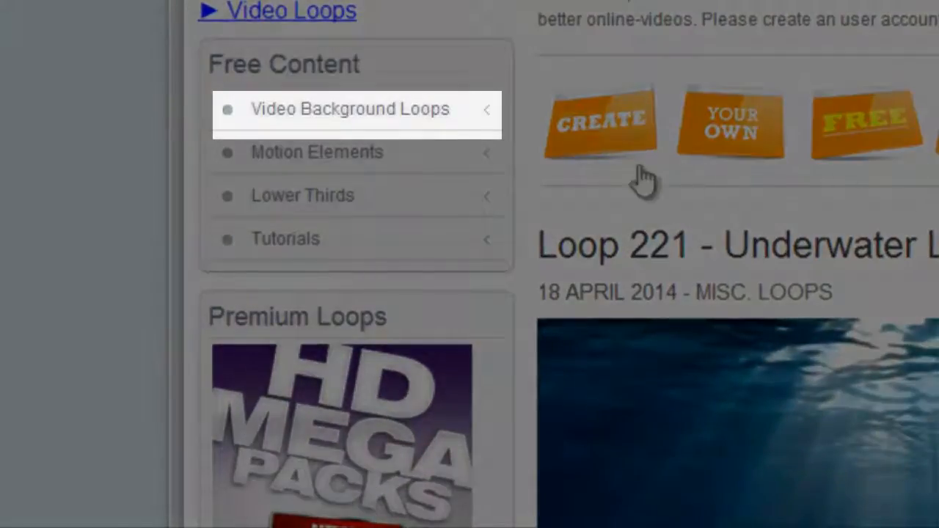
left_click(401, 123)
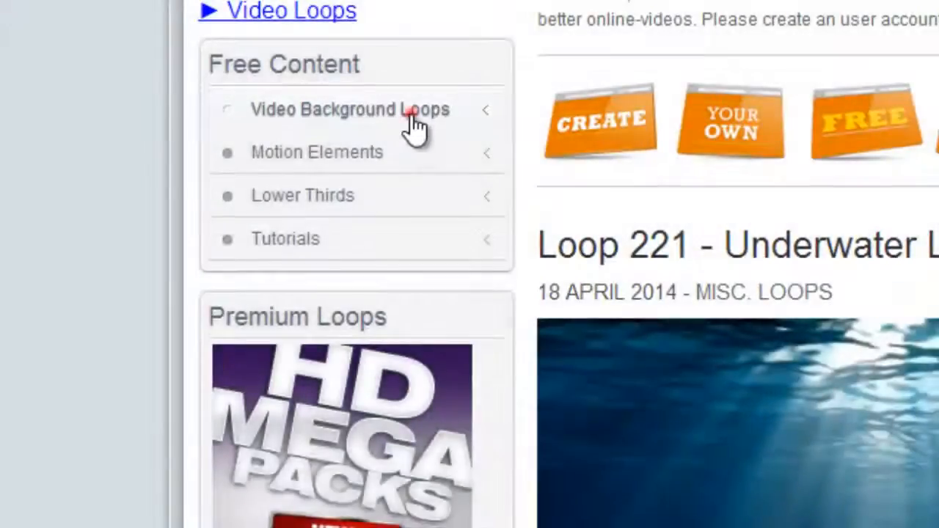
left_click(412, 118)
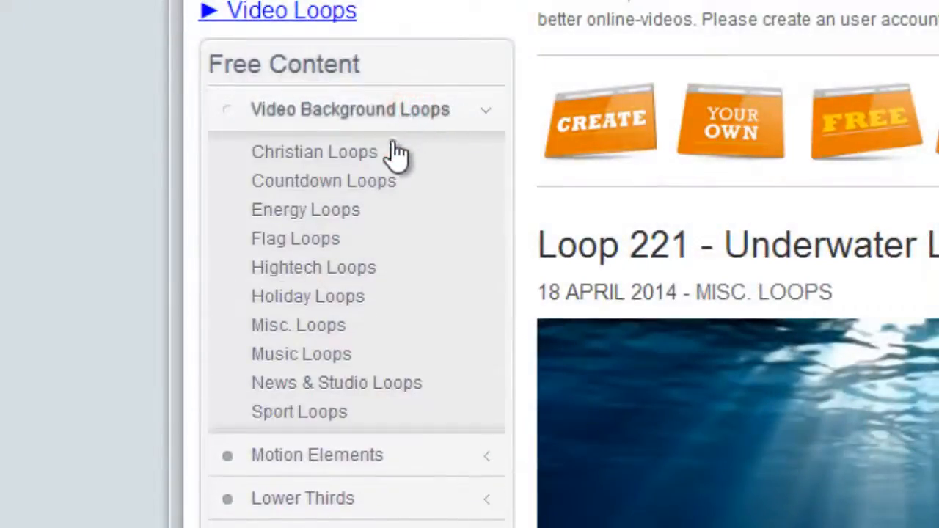
left_click(328, 269)
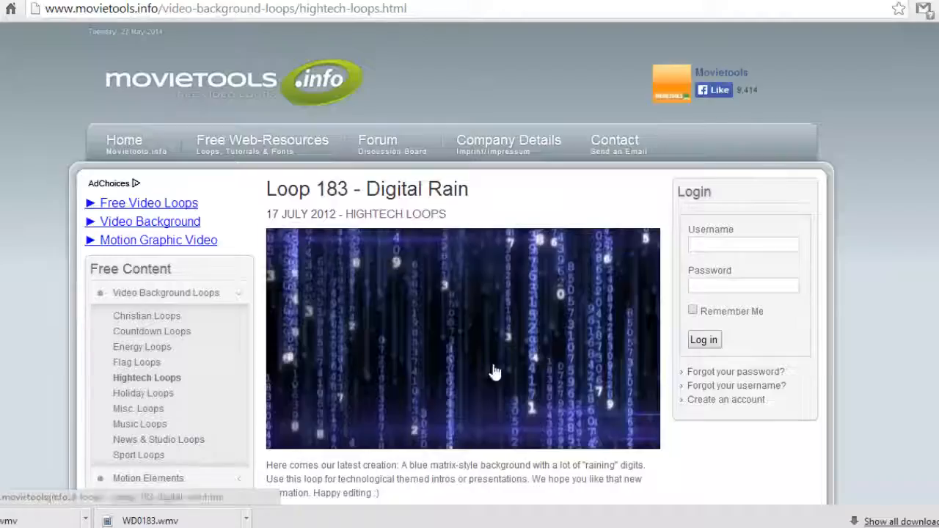
Browse the Hightech Loops listing through to page 2 and open Loop 91 - Blue Tunnel
scroll(503, 373, "down", 6)
scroll(506, 374, "down", 9)
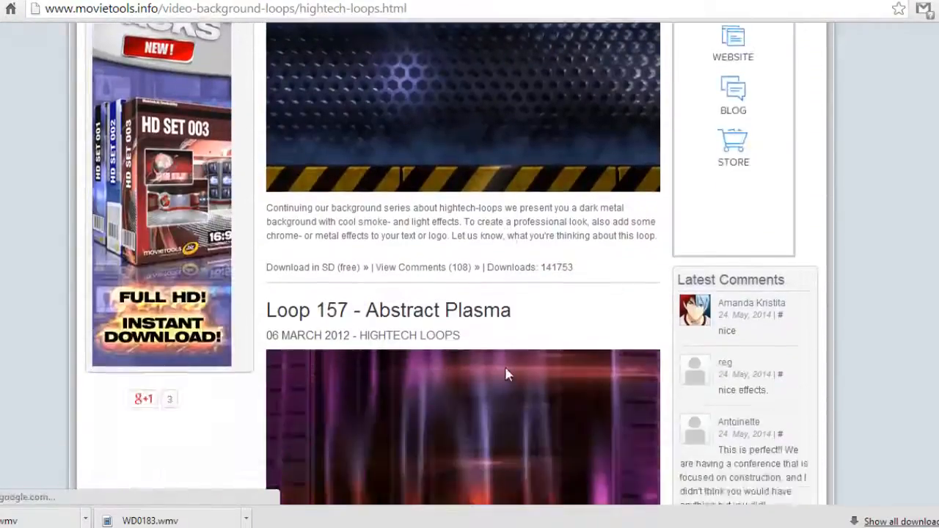
scroll(506, 375, "down", 3)
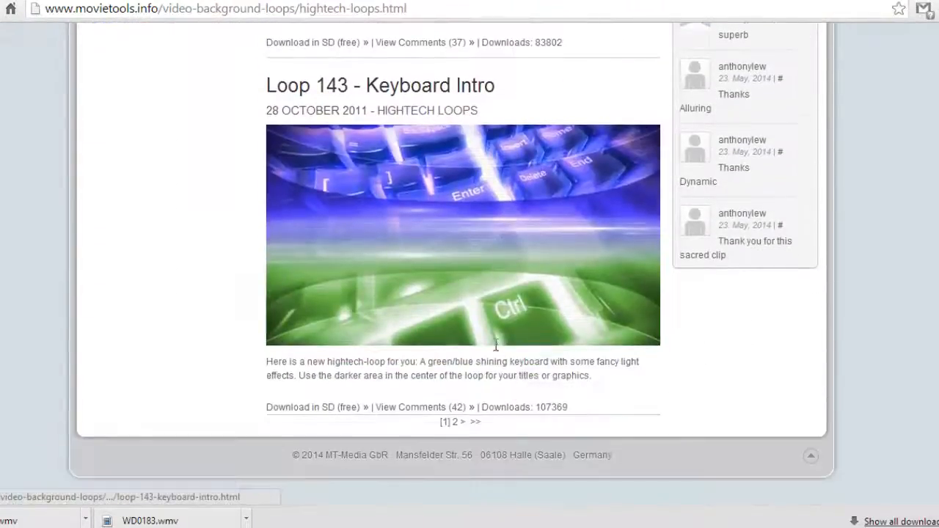
left_click(455, 422)
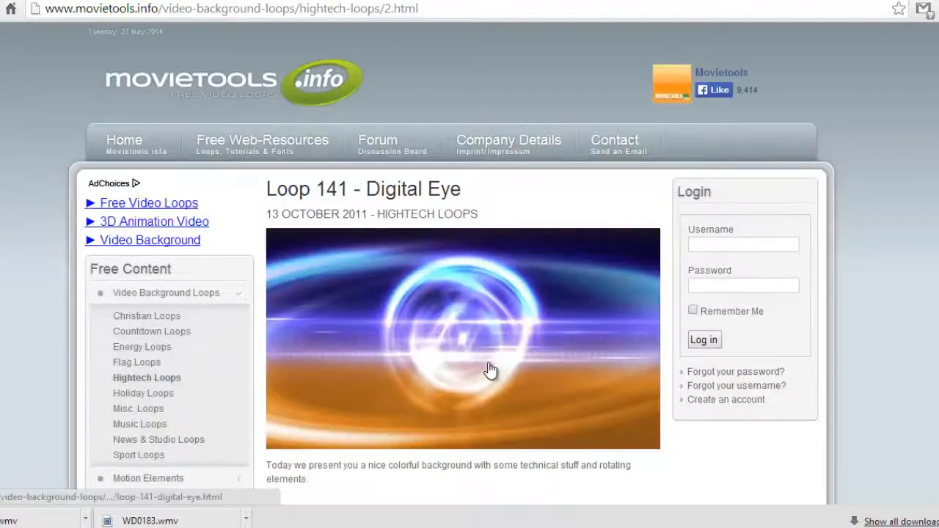
scroll(489, 371, "down", 5)
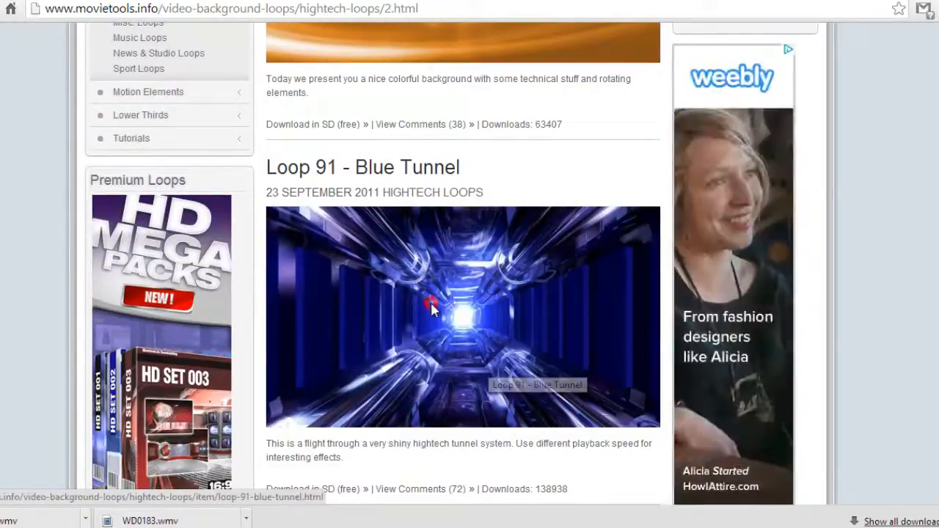
left_click(431, 304)
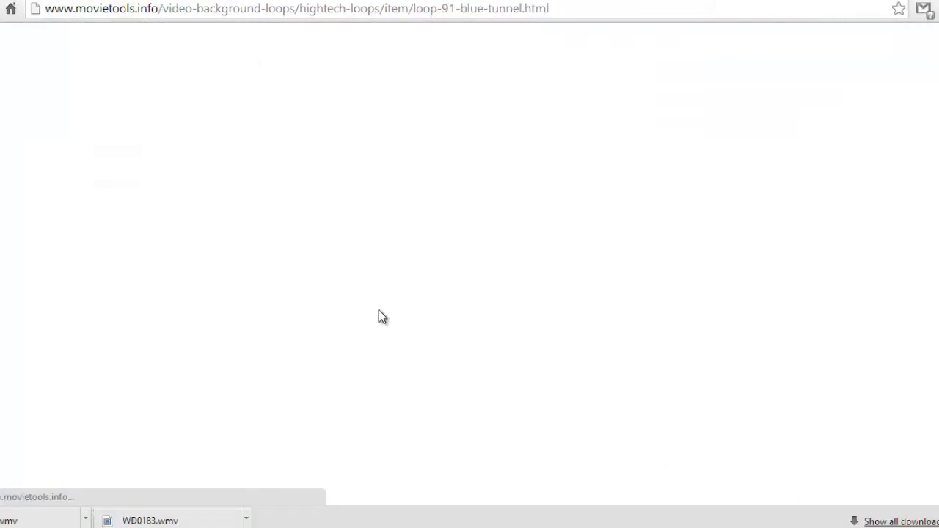
Download the Blue Tunnel loop as a Windows Media File (WMV)
scroll(379, 310, "down", 1)
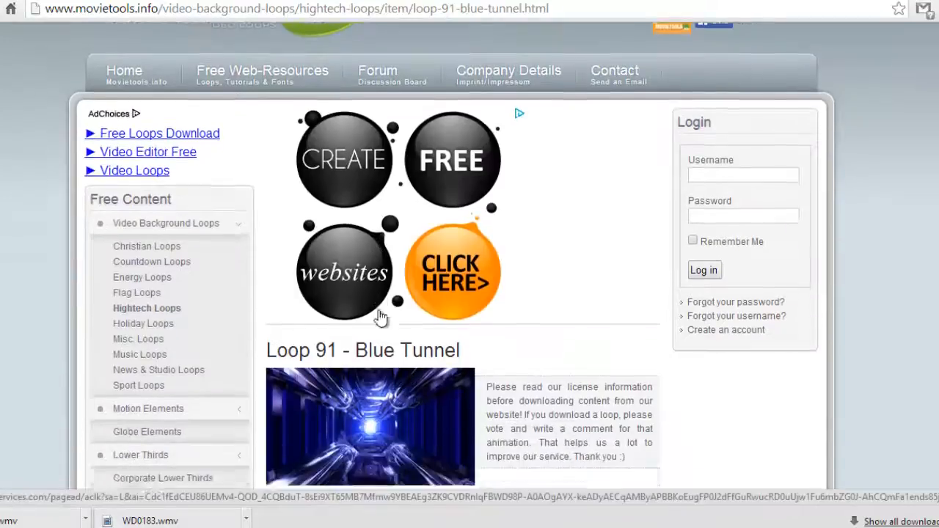
scroll(379, 311, "down", 5)
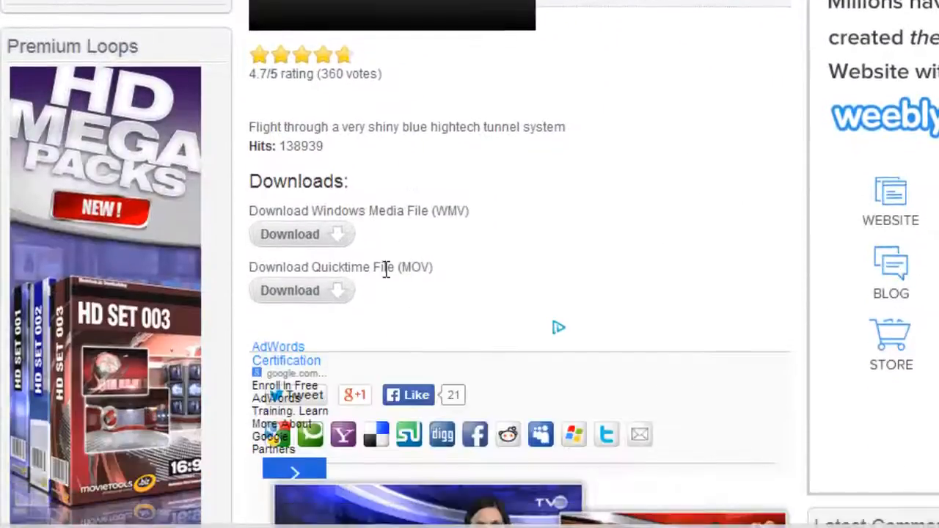
left_click(313, 235)
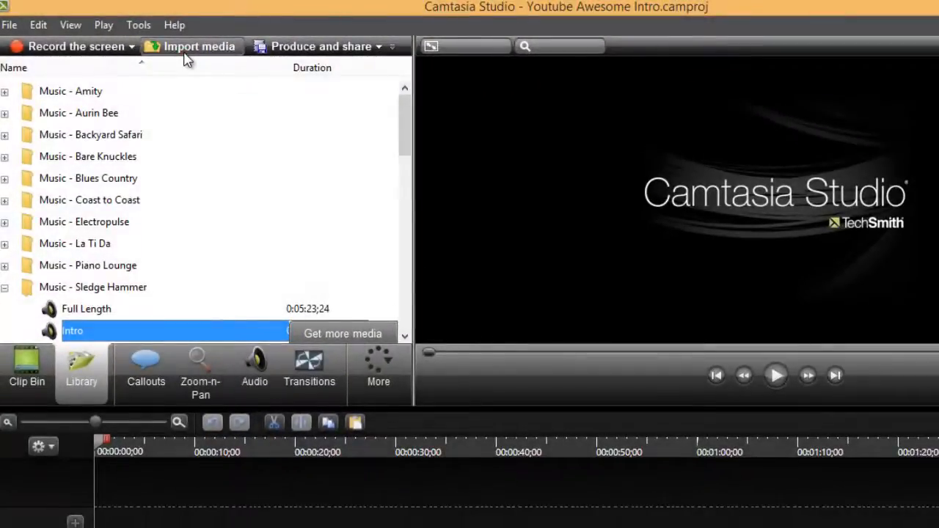
In Camtasia Studio, import the WD0091 video from the Downloads folder into the project
left_click(184, 53)
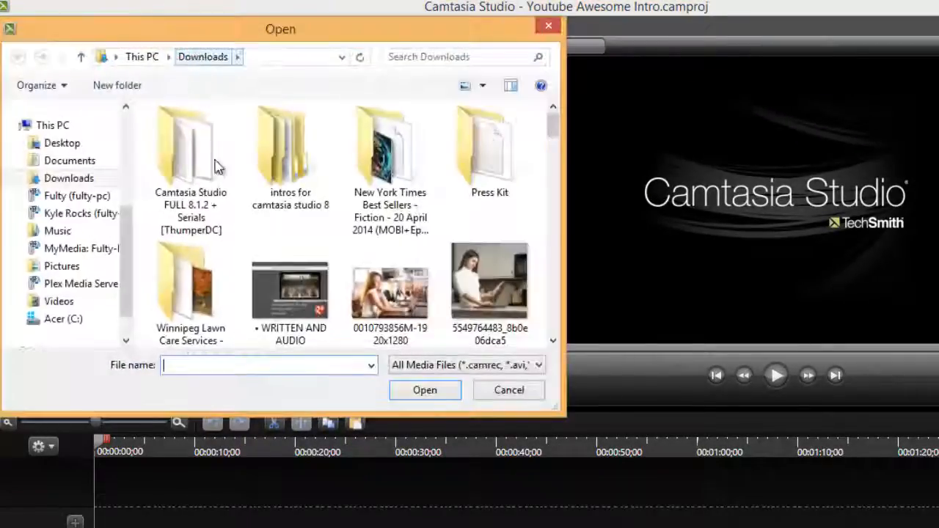
left_click_drag(556, 156, 553, 315)
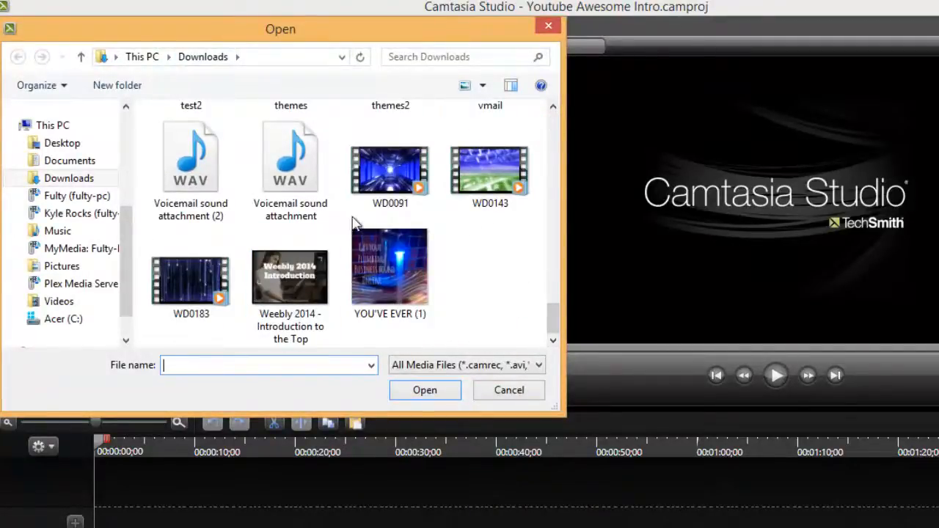
left_click(390, 176)
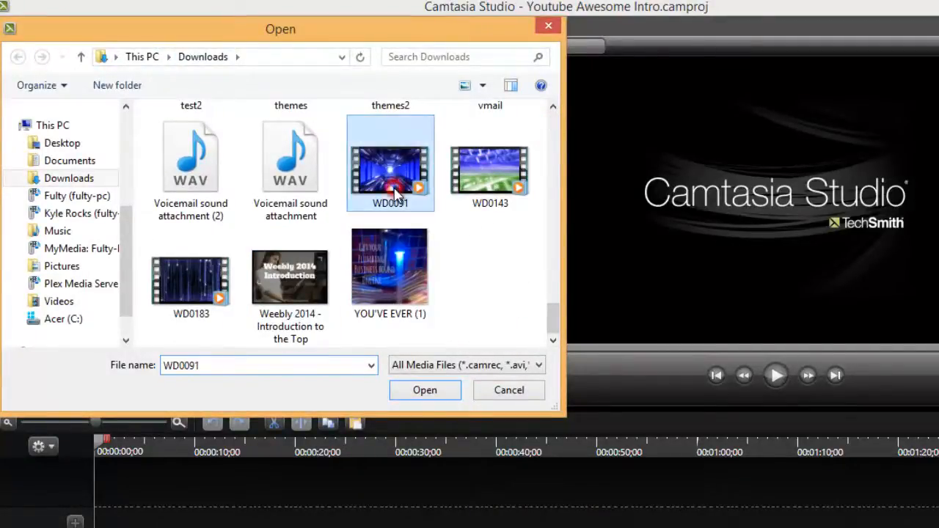
left_click(436, 397)
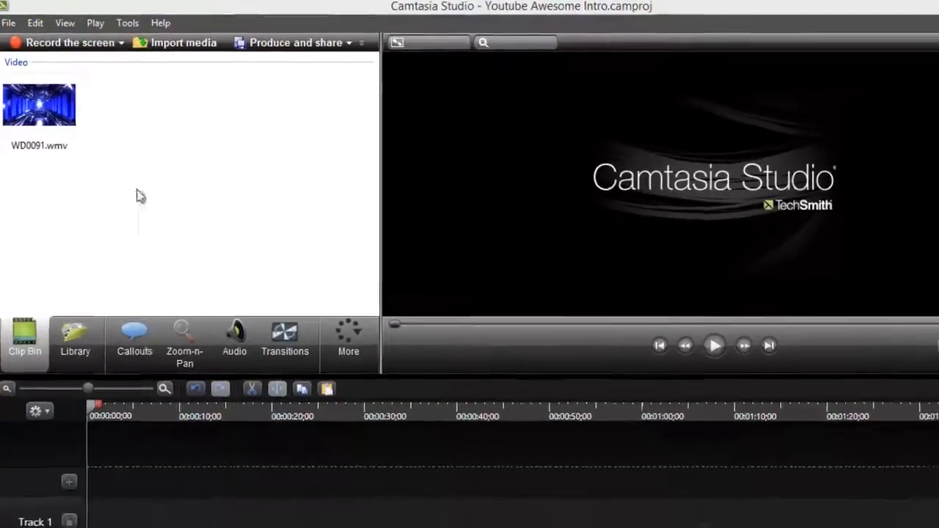
Place the WD0091.wmv clip on Track 1 and set the editing dimensions to 1280 x 720
left_click(43, 115)
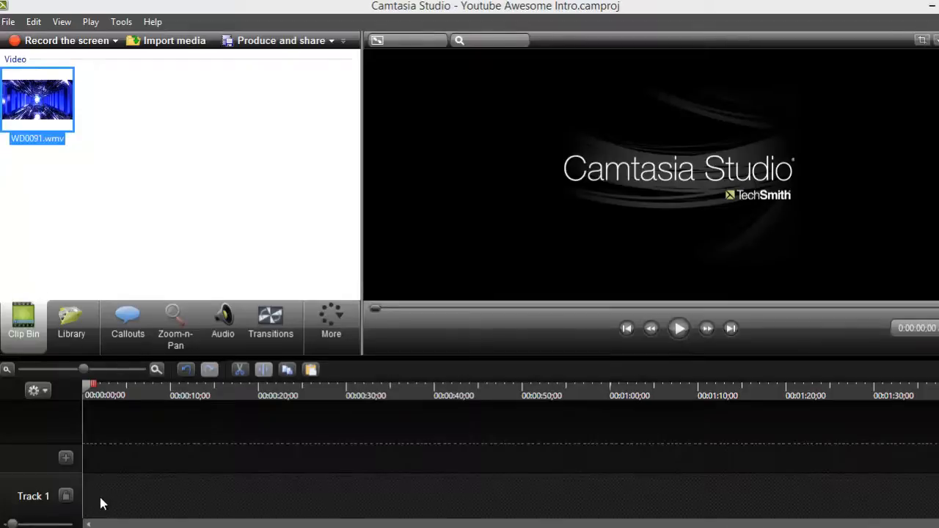
left_click_drag(101, 503, 100, 499)
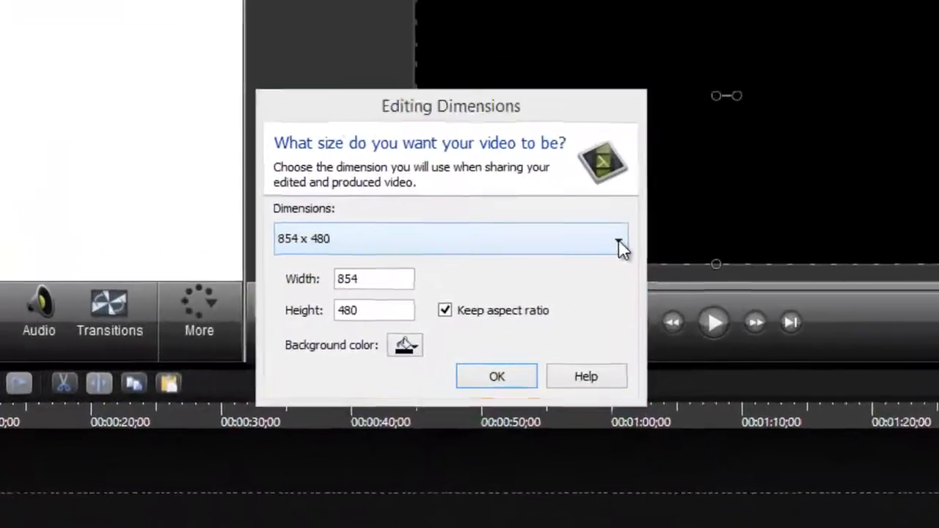
left_click(614, 272)
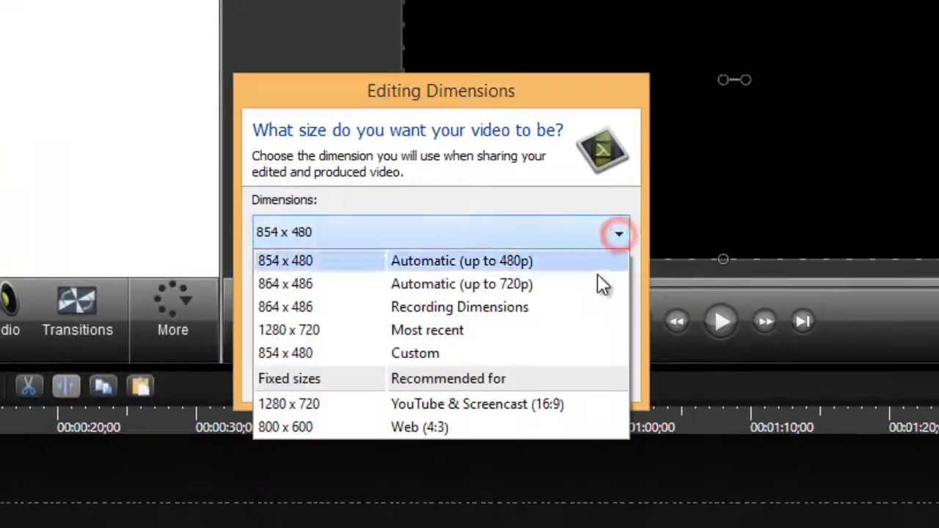
left_click(533, 330)
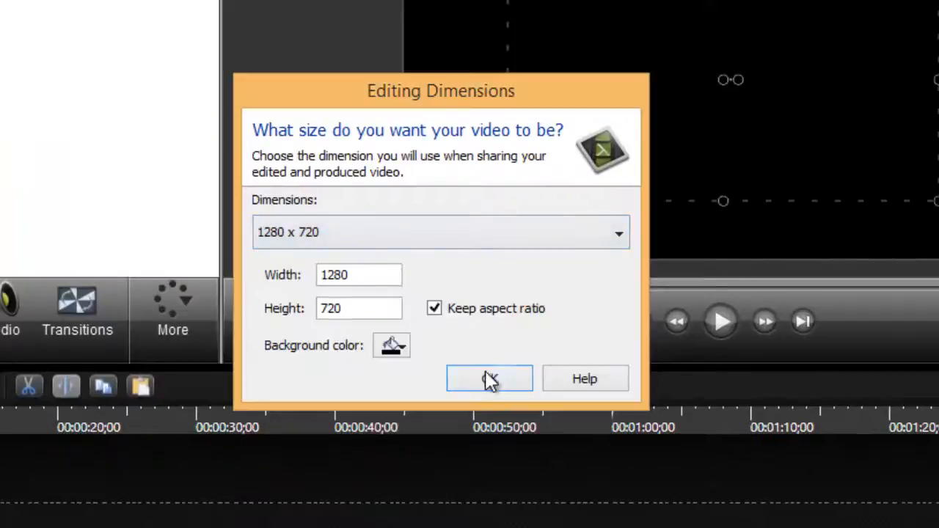
left_click(489, 379)
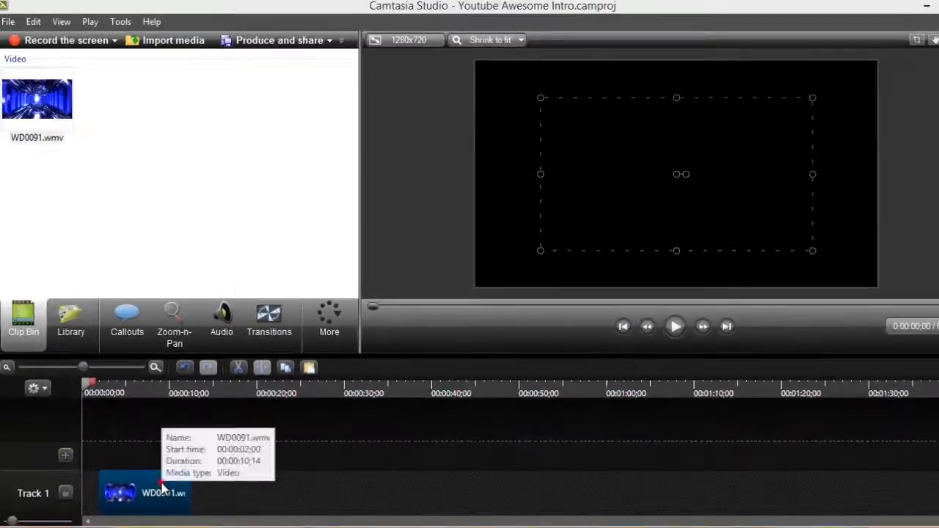
Move the WD0091 clip to the very start of Track 1 and enlarge it to fill the whole canvas
left_click_drag(163, 488, 128, 490)
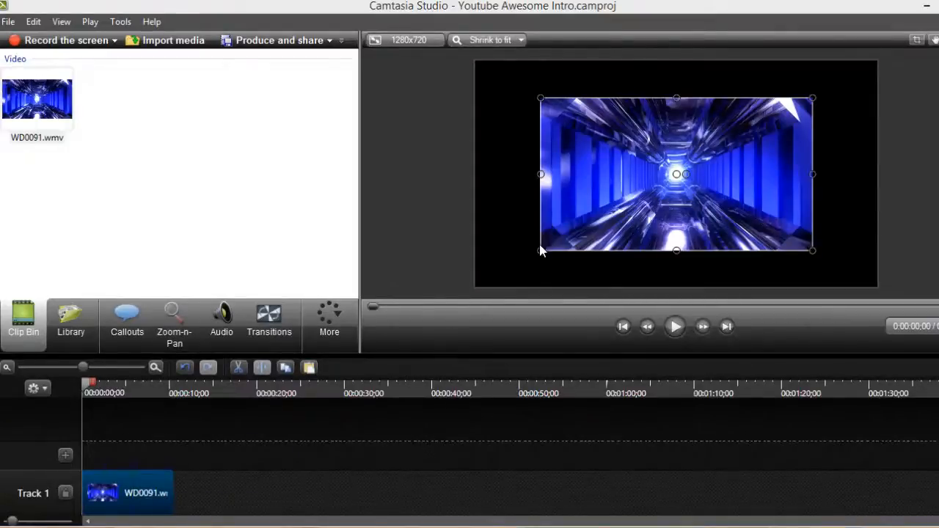
left_click_drag(541, 251, 476, 287)
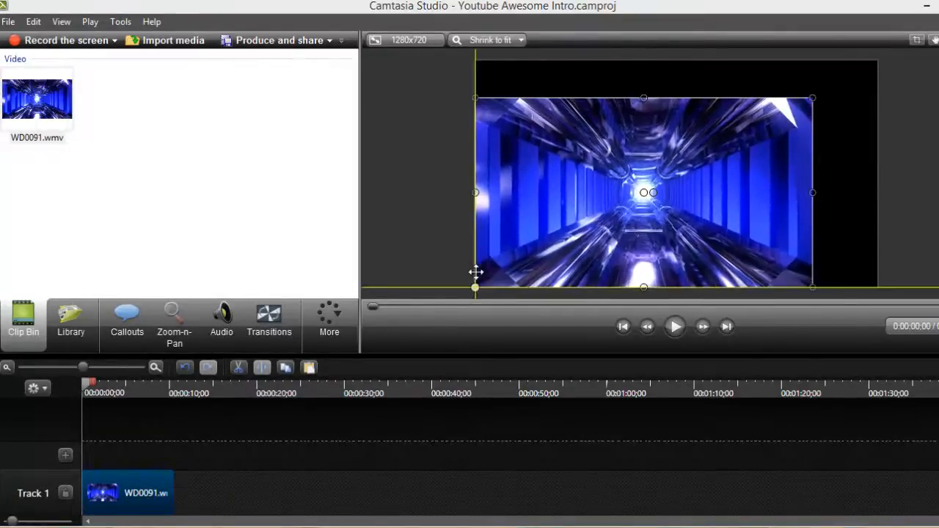
left_click_drag(811, 100, 860, 63)
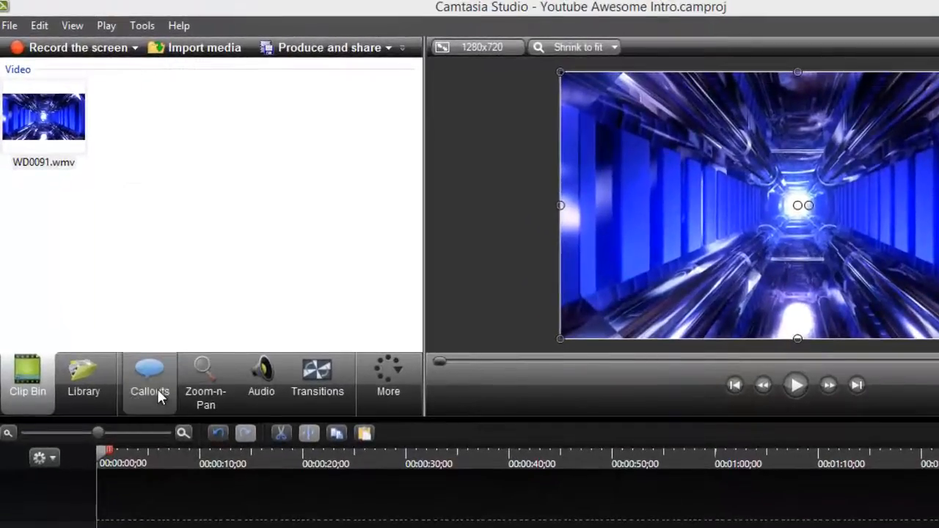
Add a plain text callout on Track 2 and shift it slightly after the start of the timeline
left_click(150, 389)
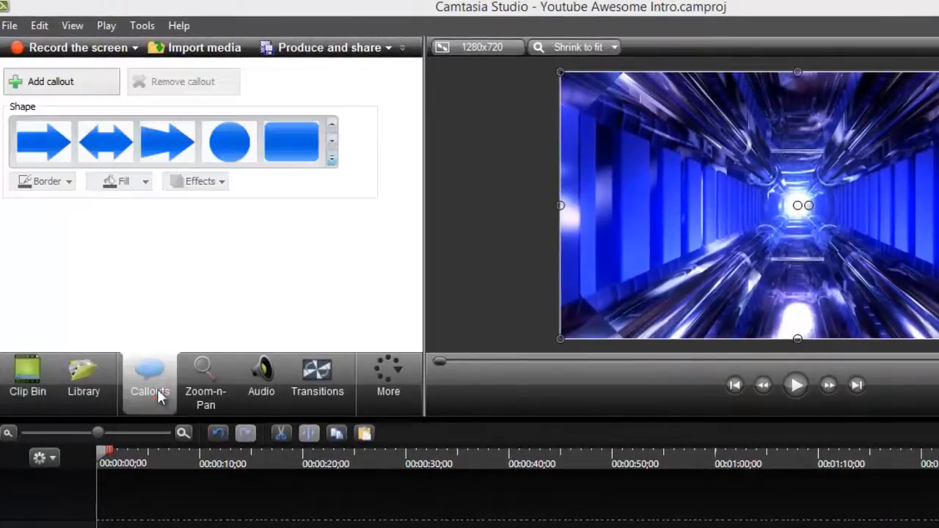
left_click(333, 162)
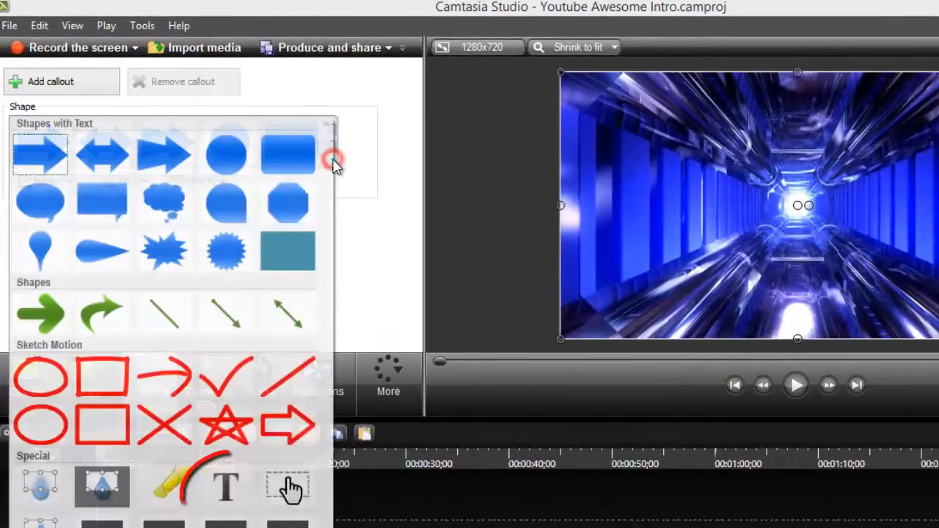
left_click(229, 489)
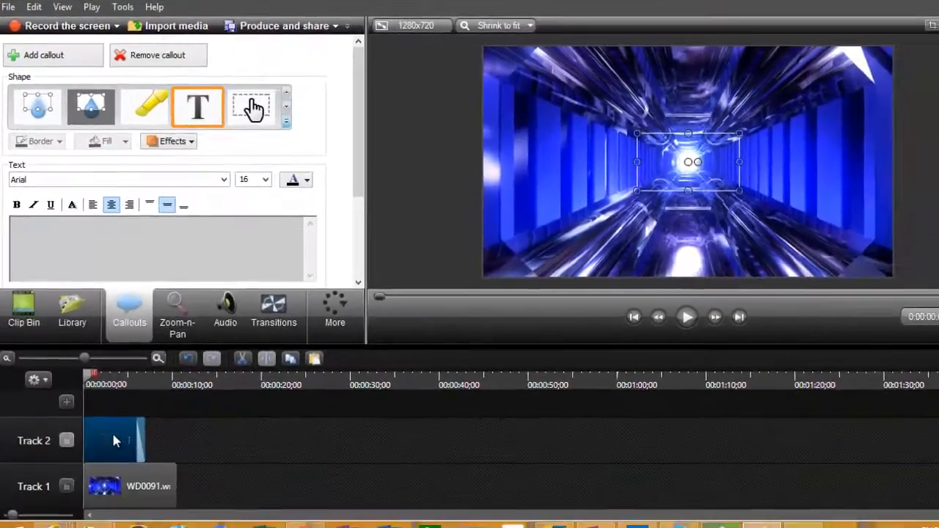
left_click_drag(114, 435, 124, 438)
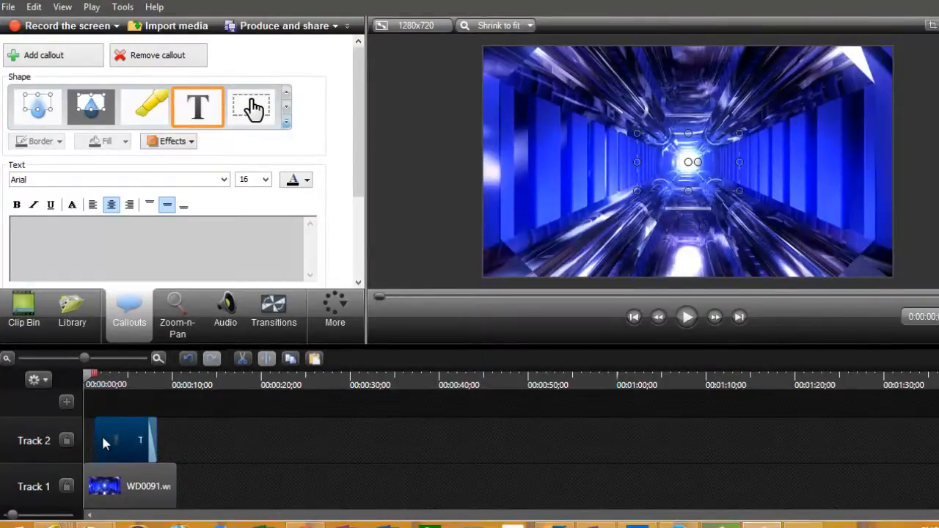
left_click(109, 434)
Set the text callout's fade-in to 0.57 seconds
left_click(357, 173)
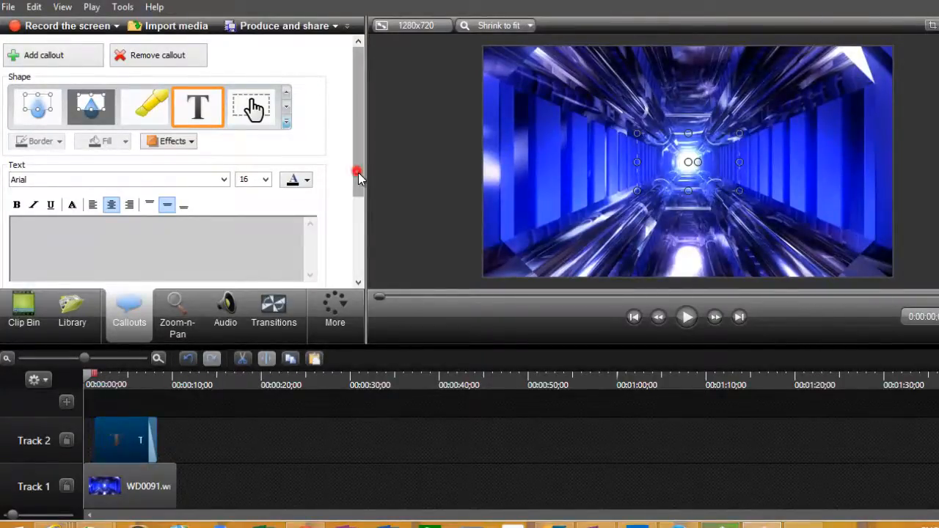
left_click_drag(358, 176, 362, 253)
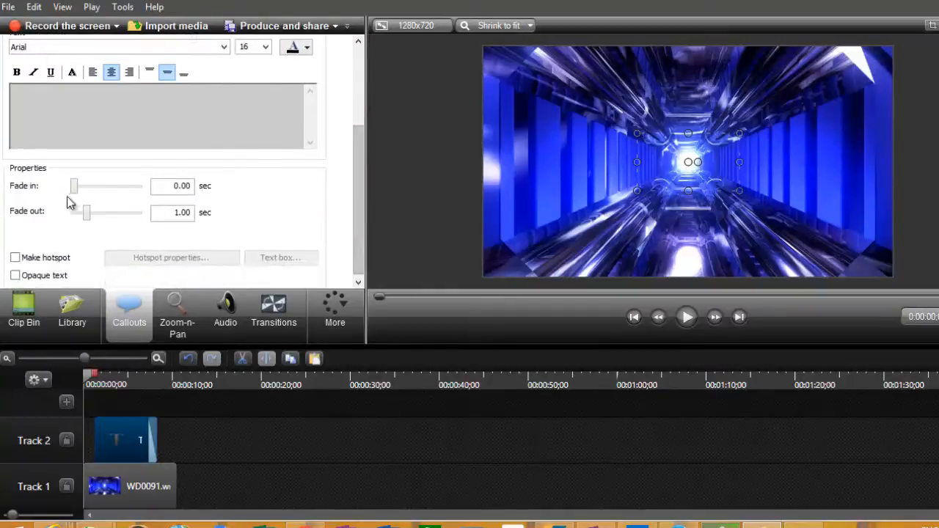
left_click_drag(74, 189, 82, 190)
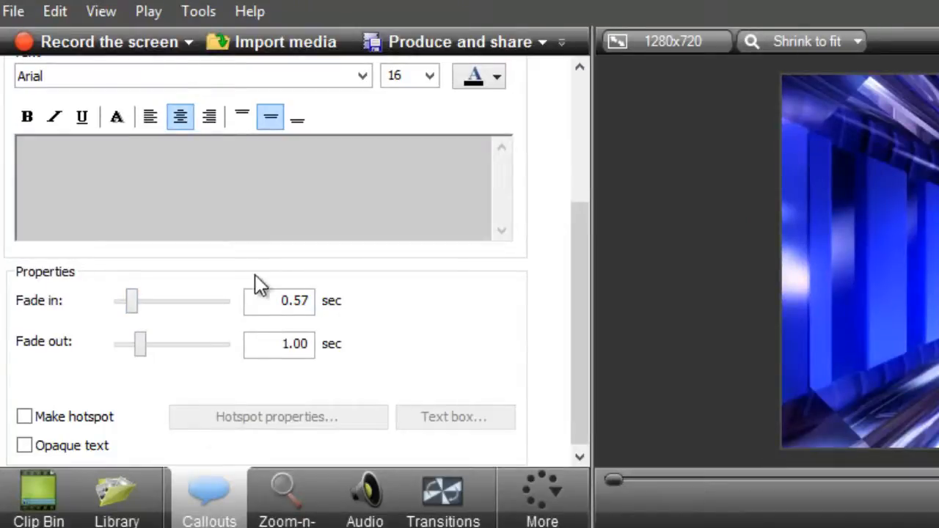
Enter "This is my Awesome YouTube Intro" as the text of the callout
left_click(229, 162)
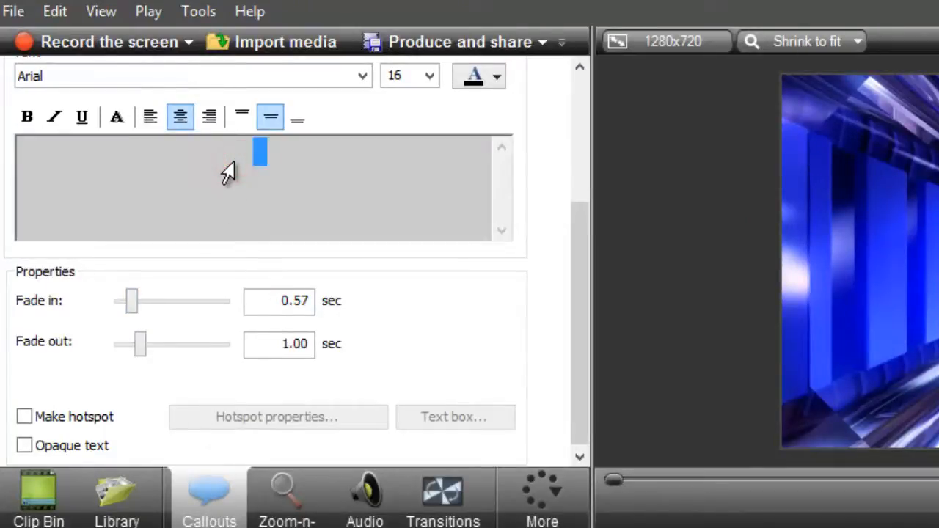
type("This is my")
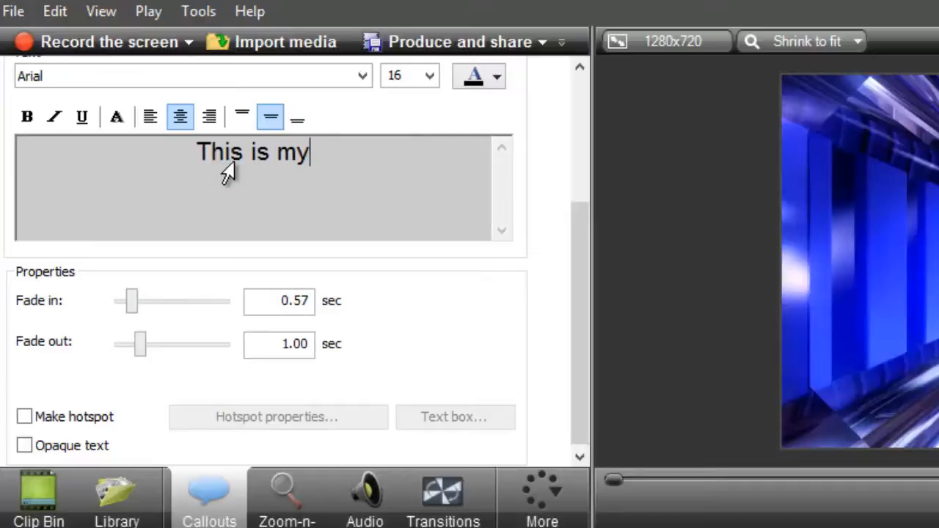
type(" Aew")
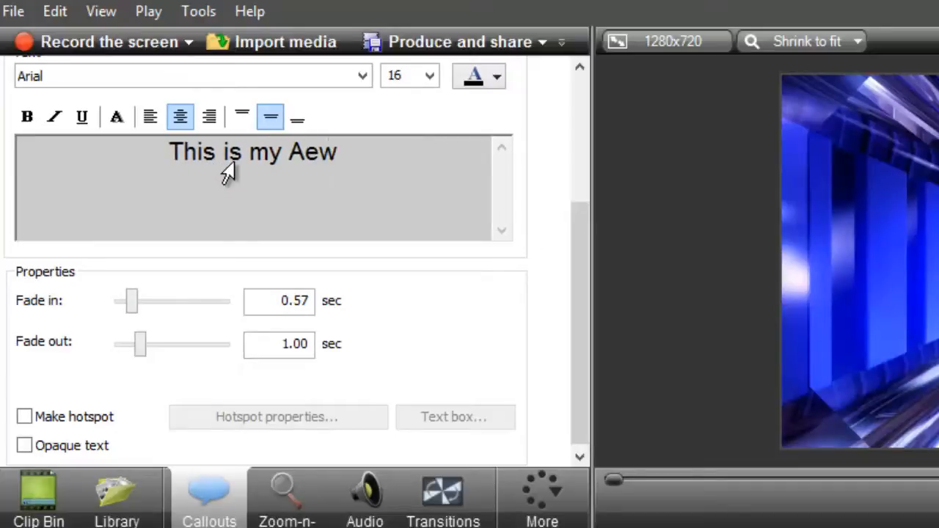
key("BackSpace")
key("BackSpace")
type("wesome ")
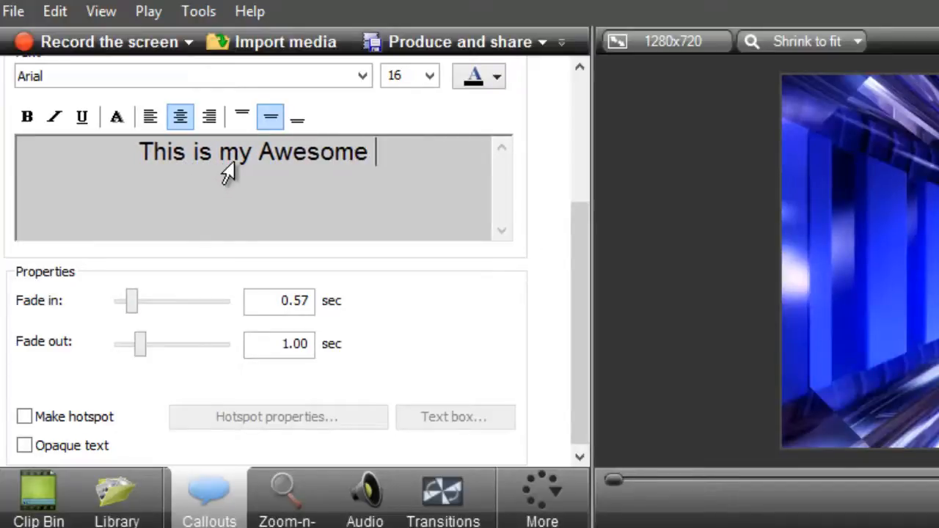
type("YouTube Int")
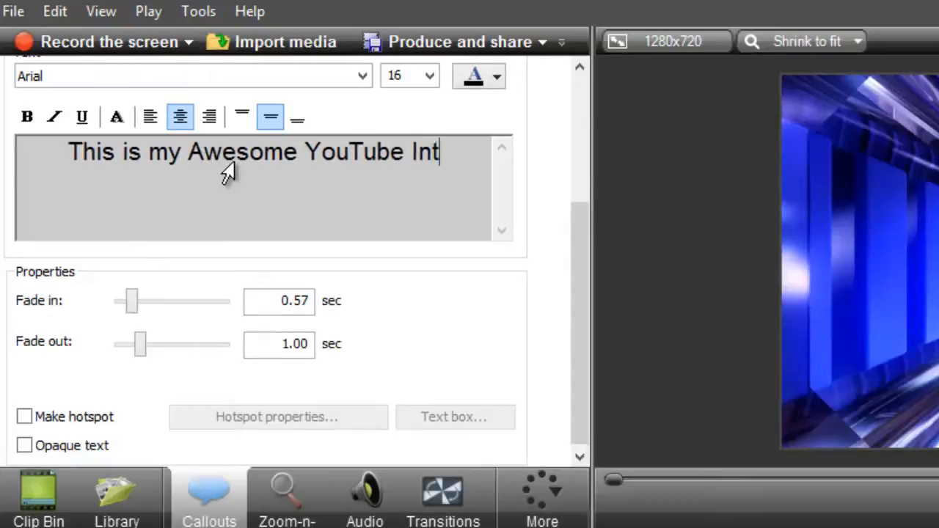
type("ro")
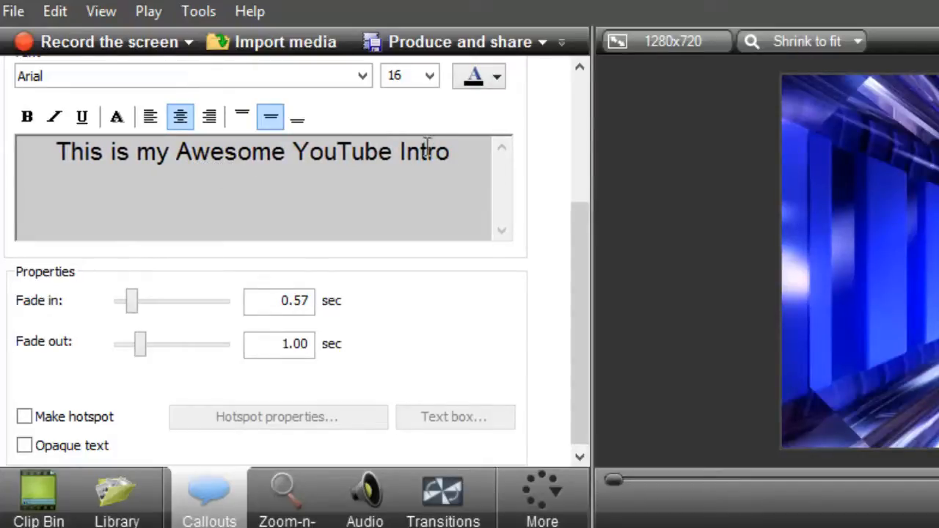
Set the whole callout title to white text at font size 72
left_click_drag(455, 152, 37, 151)
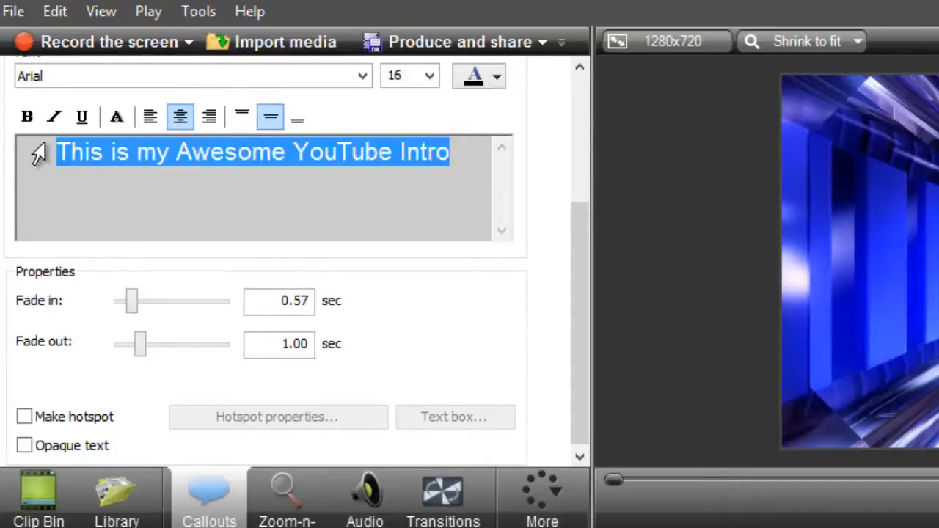
left_click(498, 76)
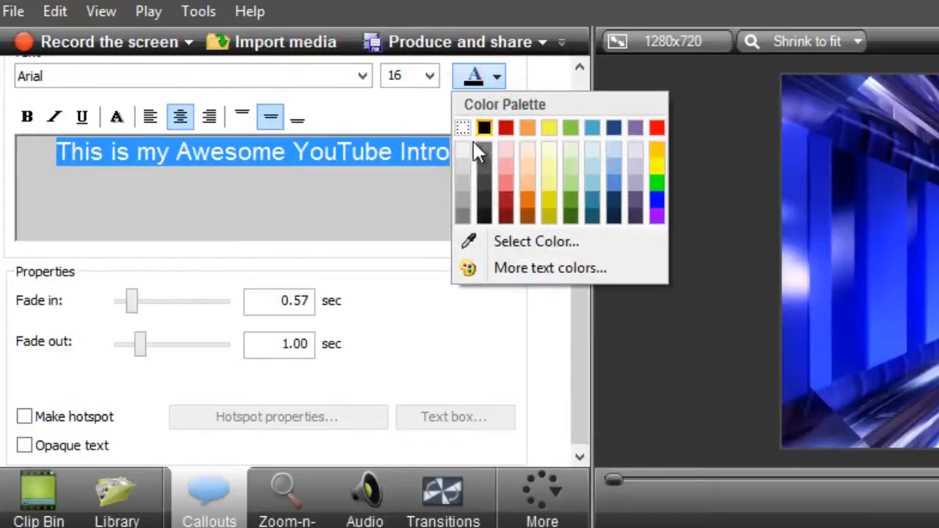
left_click(464, 151)
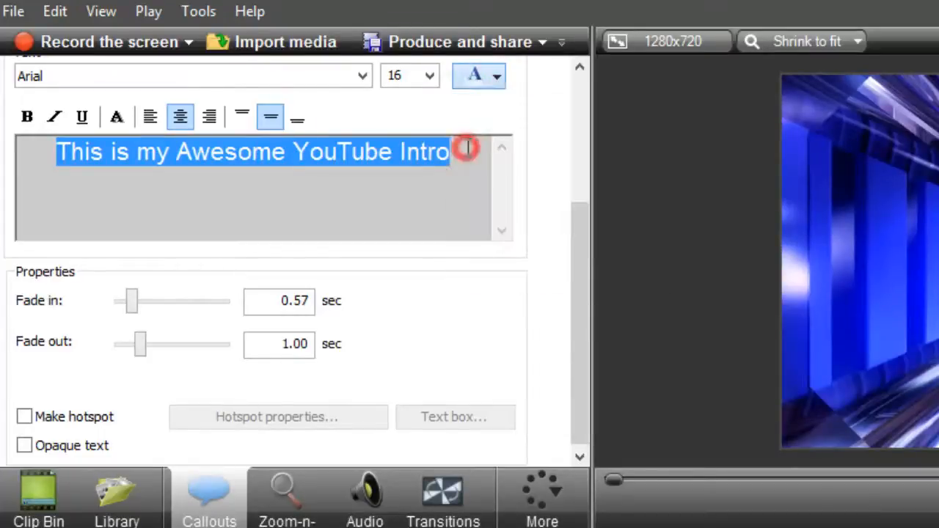
left_click(430, 77)
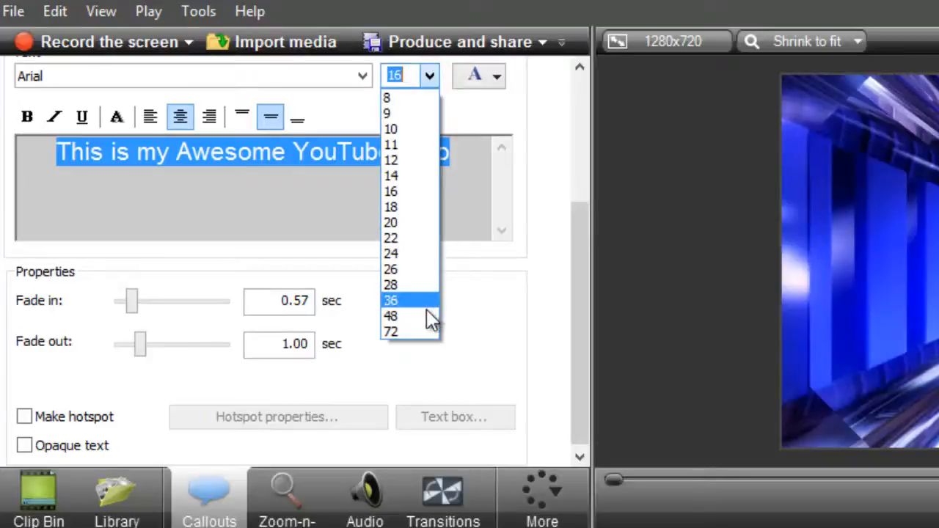
left_click(414, 332)
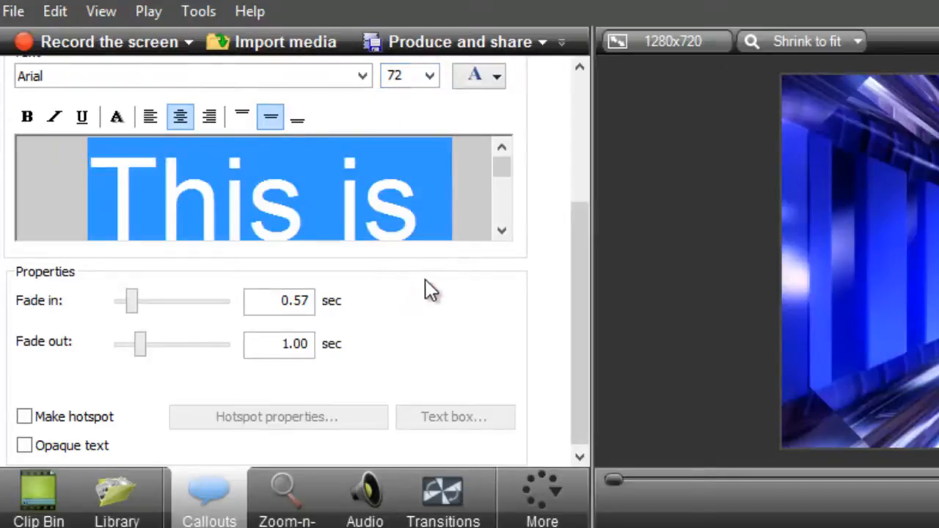
Choose the first of the available effects for the title callout
left_click(580, 69)
left_click(580, 69)
left_click(580, 69)
left_click(580, 69)
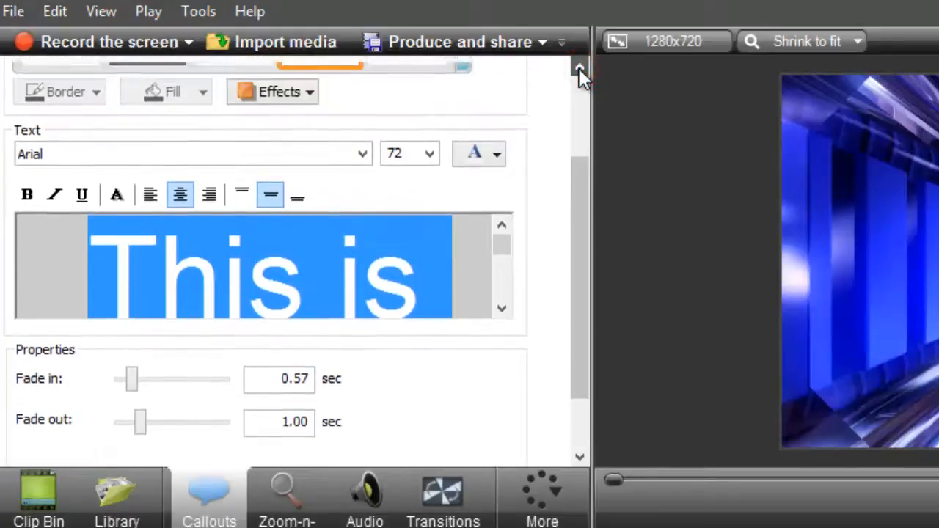
left_click(580, 69)
left_click(306, 108)
left_click(309, 135)
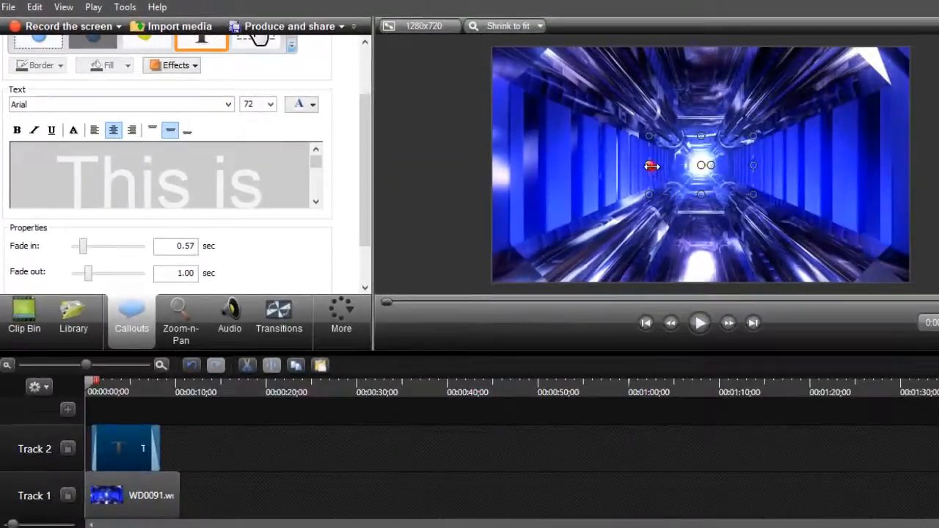
Preview the title at about 0:00:02;15 and enlarge its callout so the full text fits on two lines across the canvas
left_click_drag(652, 165, 530, 166)
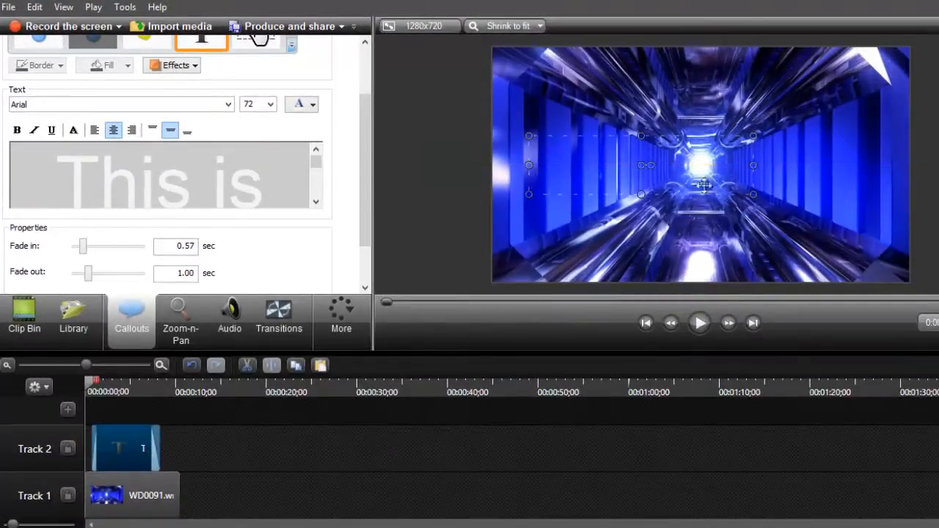
left_click(751, 161)
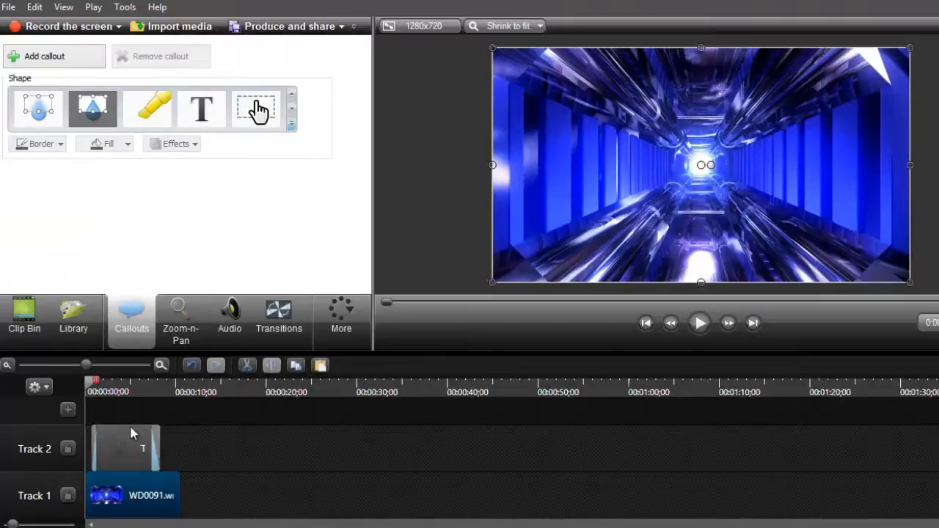
left_click_drag(91, 383, 112, 388)
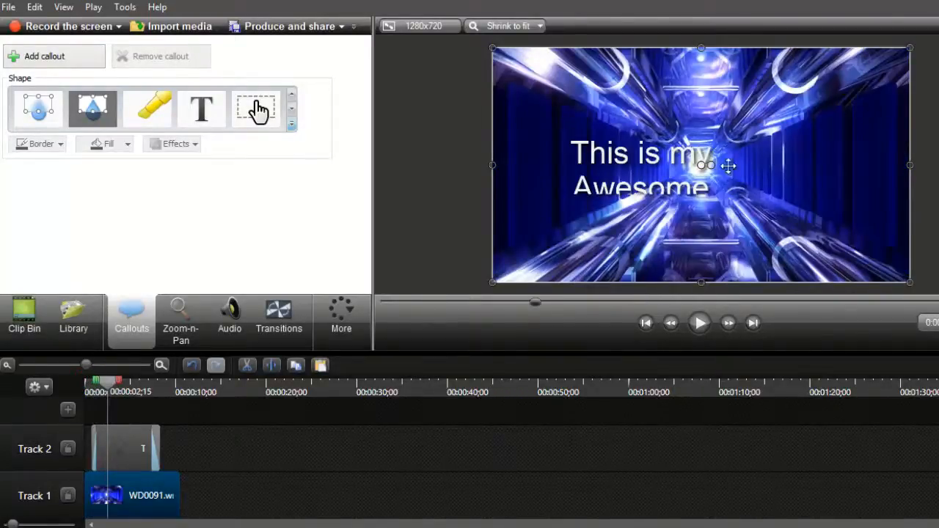
left_click(700, 183)
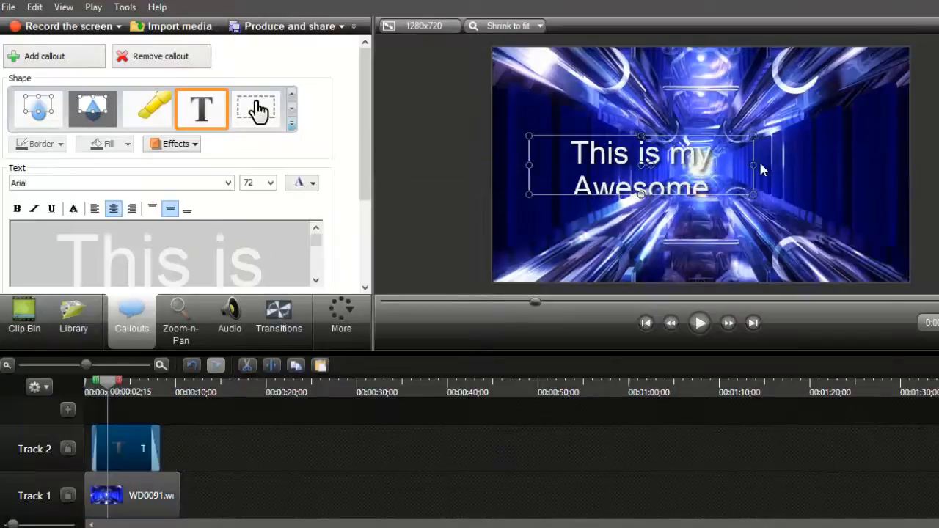
left_click_drag(756, 165, 894, 165)
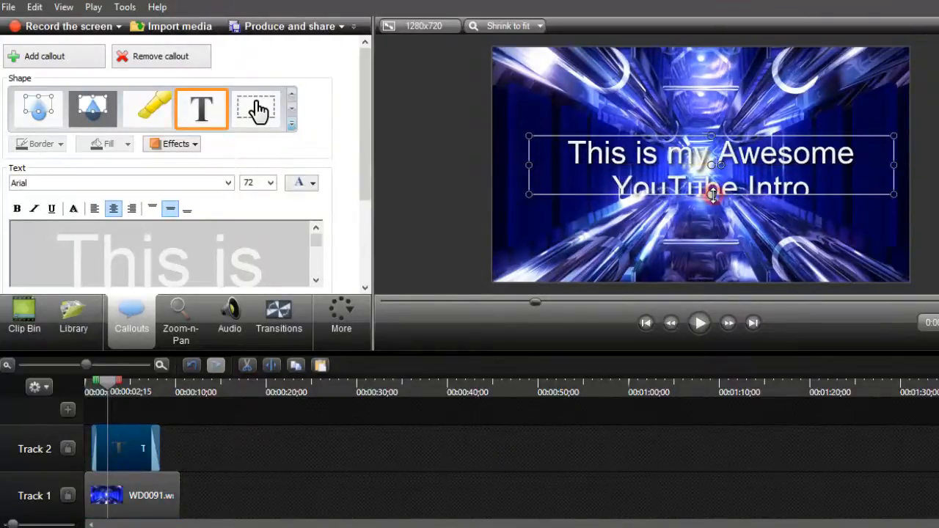
left_click_drag(712, 195, 712, 208)
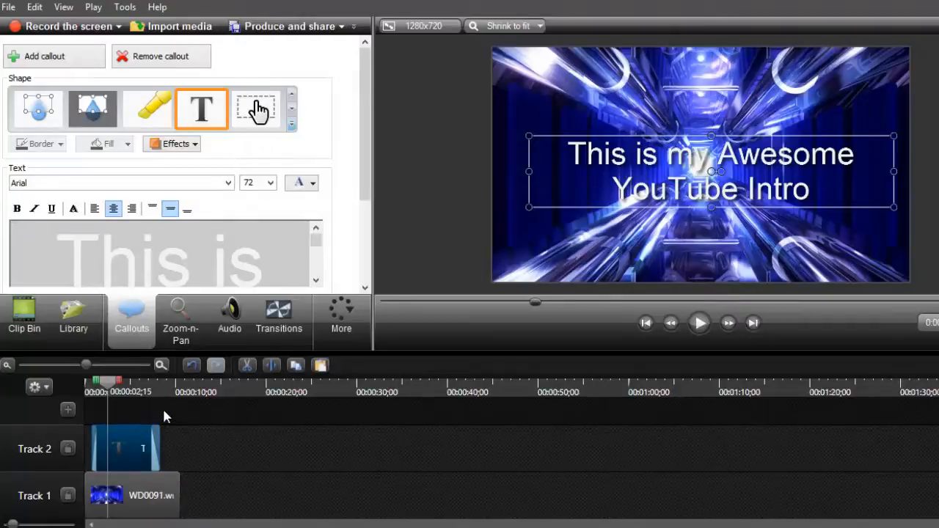
Create Track 3 and add a second text callout on it, starting slightly after the title callout
left_click(68, 410)
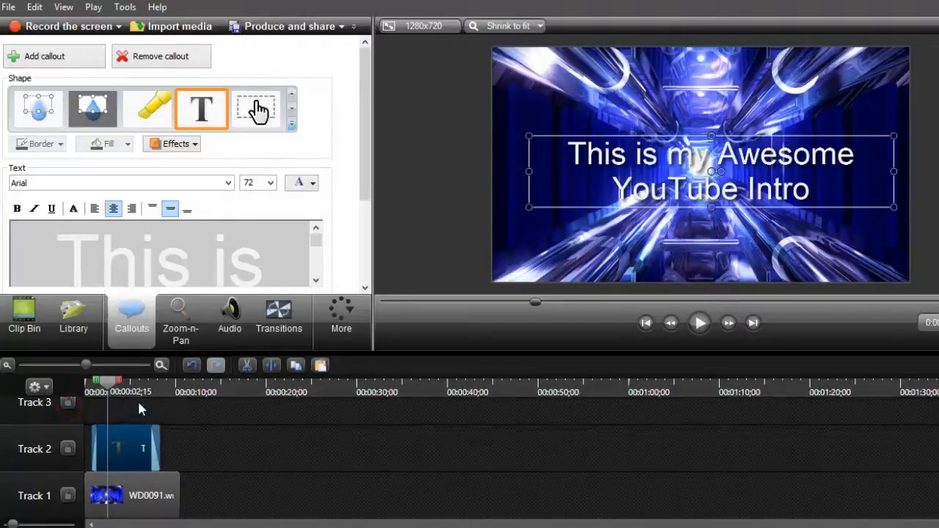
left_click_drag(359, 173, 367, 232)
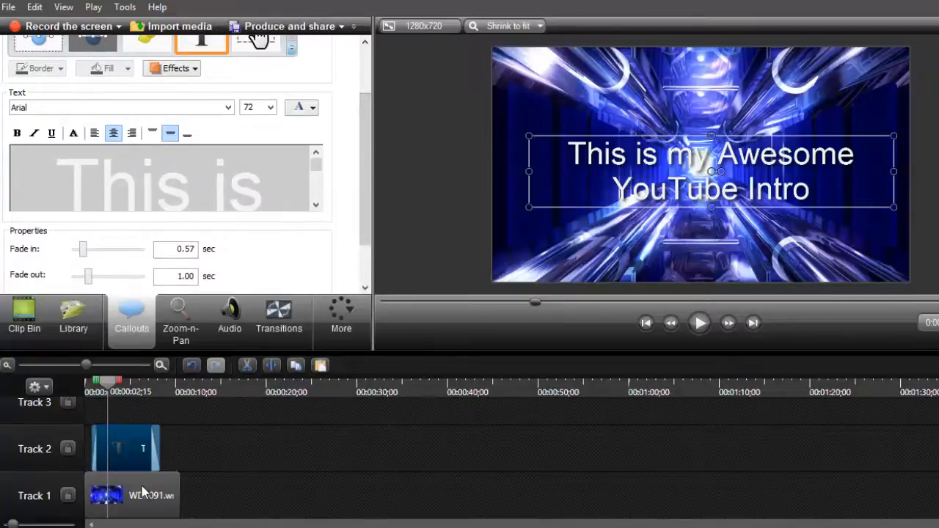
left_click(142, 493)
left_click(202, 110)
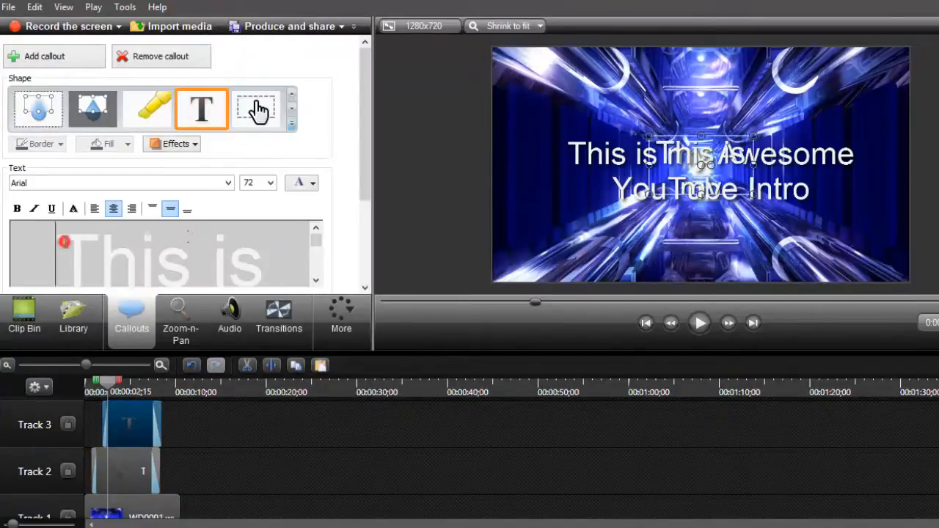
left_click_drag(65, 242, 282, 324)
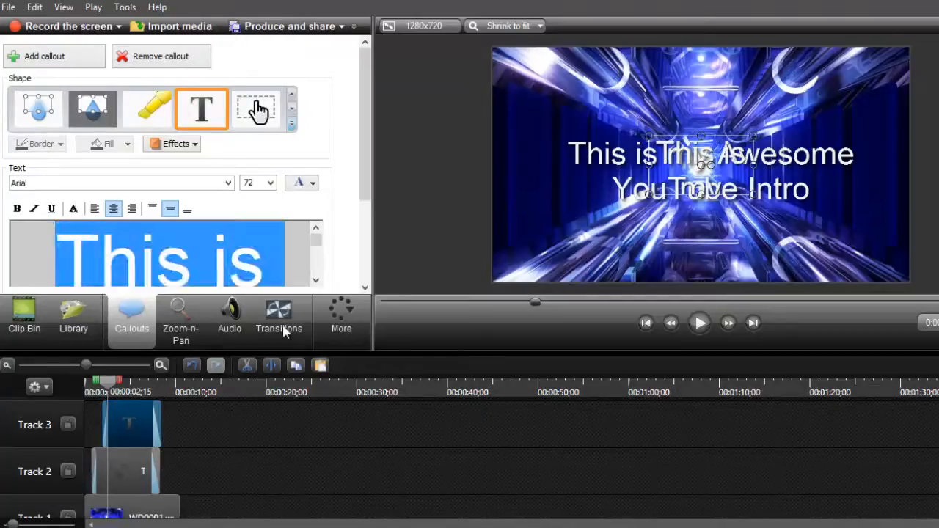
left_click(316, 282)
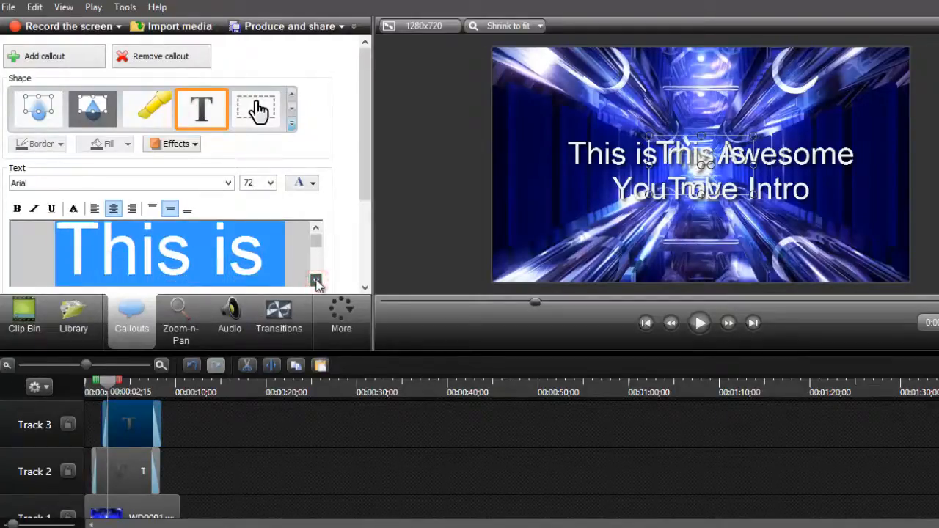
left_click(316, 281)
left_click(316, 282)
left_click(289, 269, "shift")
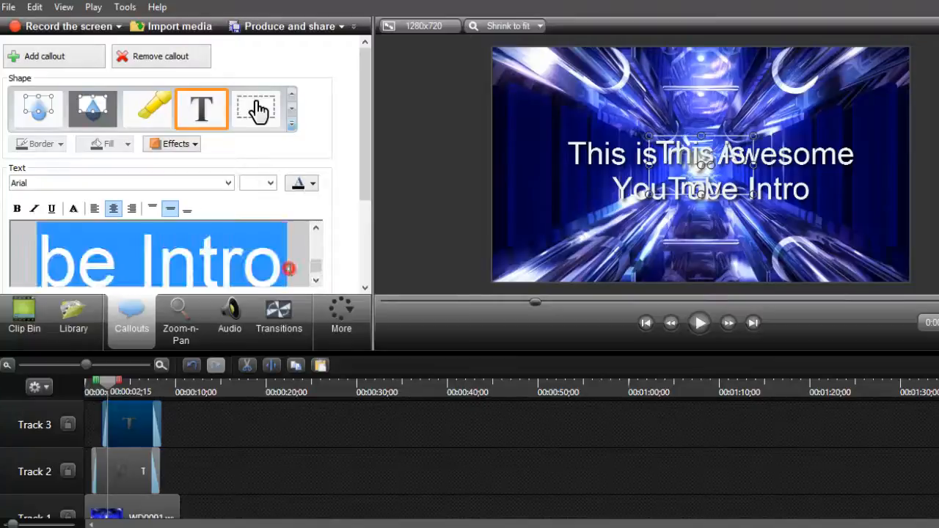
type("www.l")
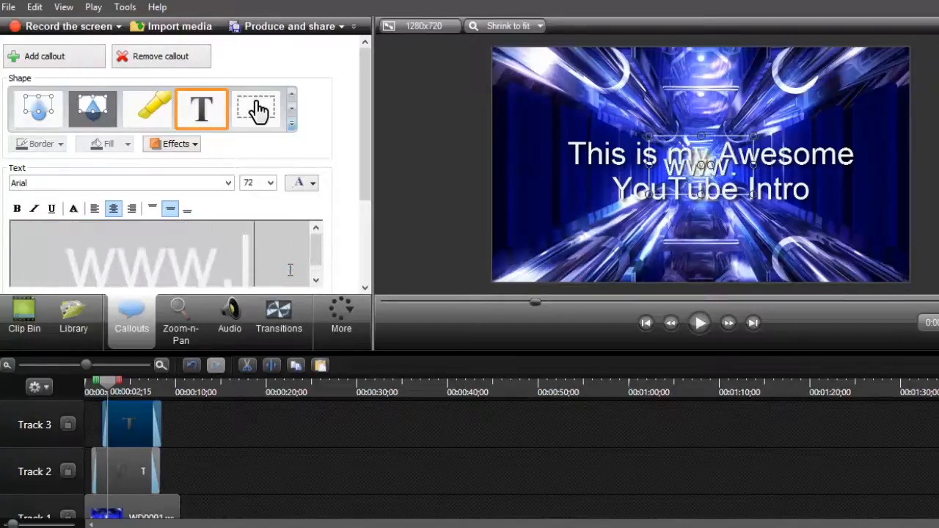
type("ocal-s")
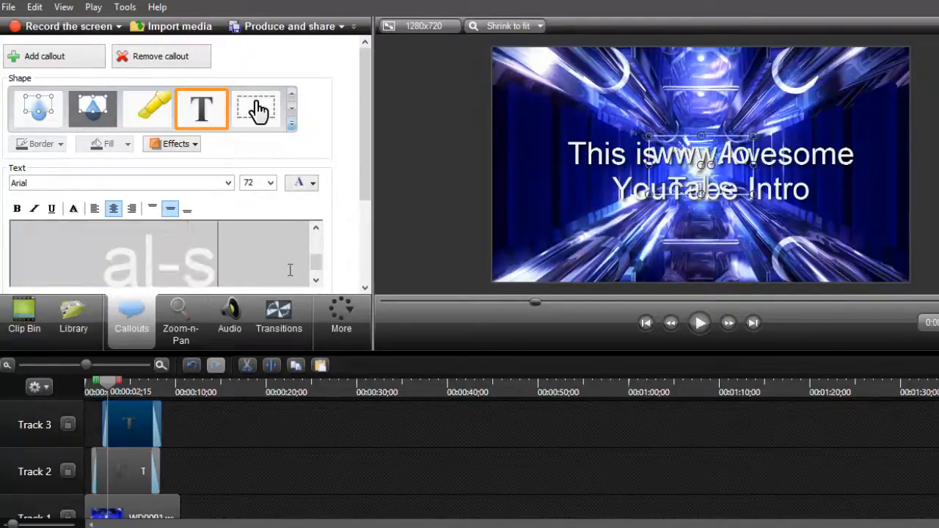
type("earch-canada.com")
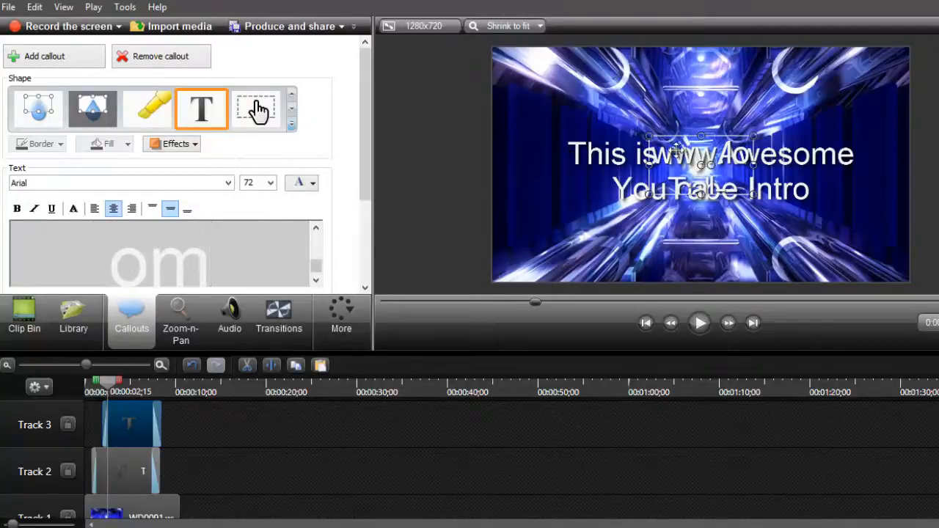
Move the web address callout below the title and widen it across most of the canvas
left_click_drag(697, 167, 505, 236)
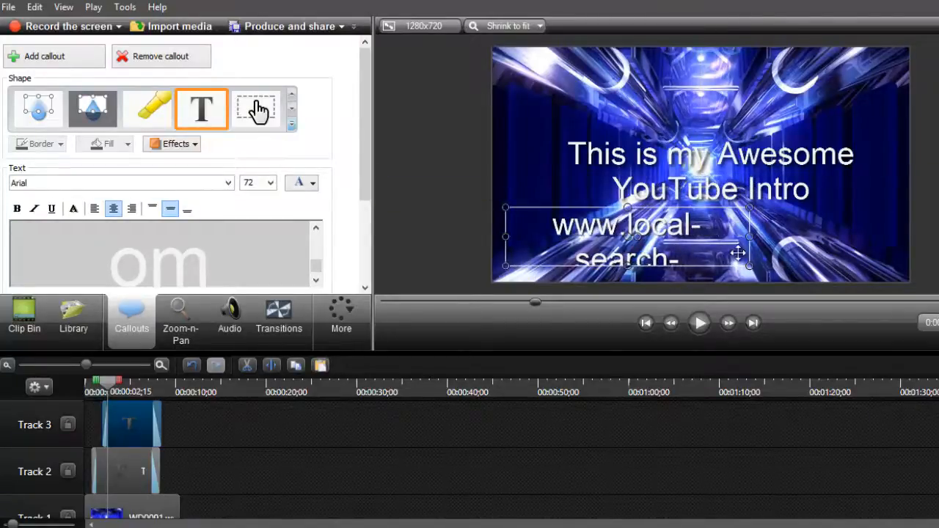
left_click_drag(750, 236, 898, 236)
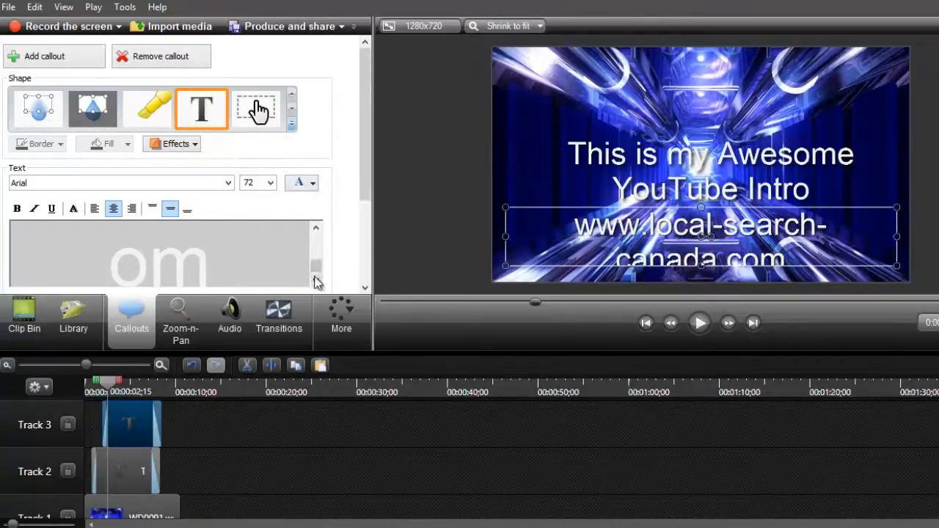
Change the whole web address text to yellow at font size 36
left_click_drag(266, 265, 83, 132)
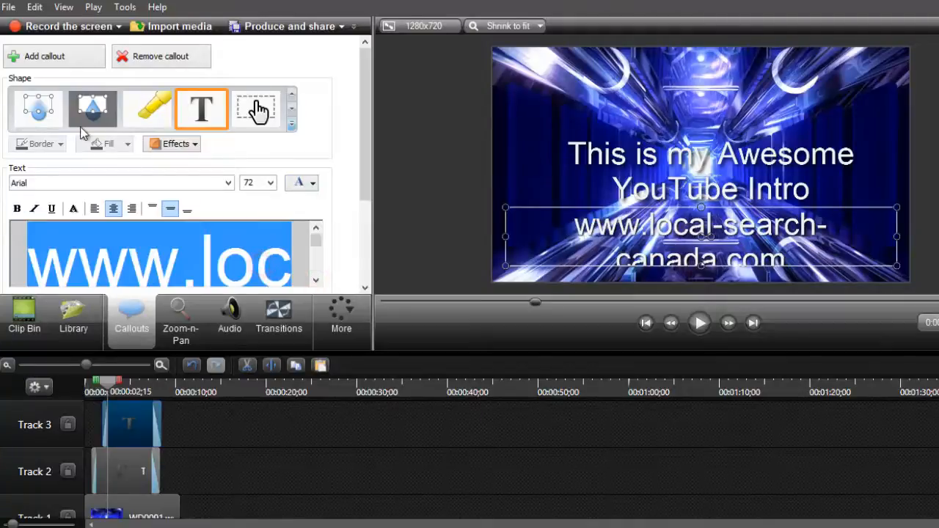
left_click(311, 186)
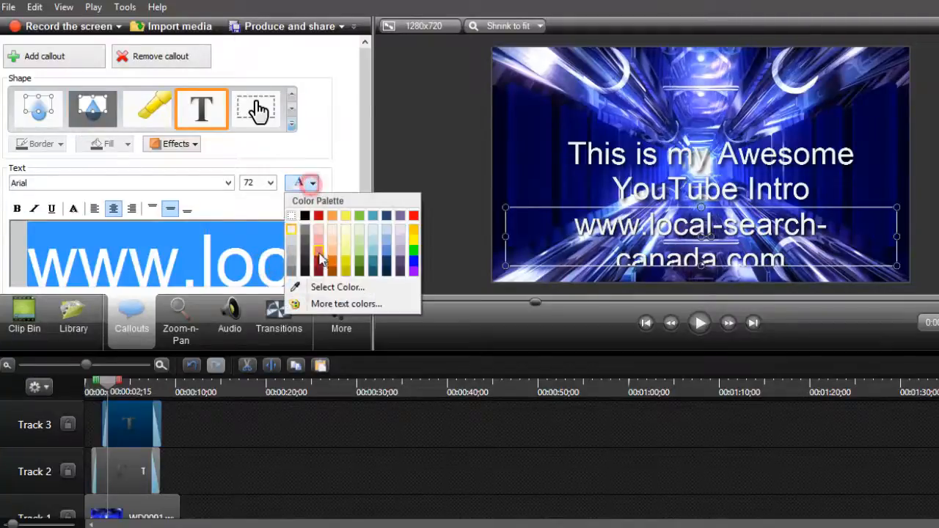
left_click(413, 236)
left_click(270, 183)
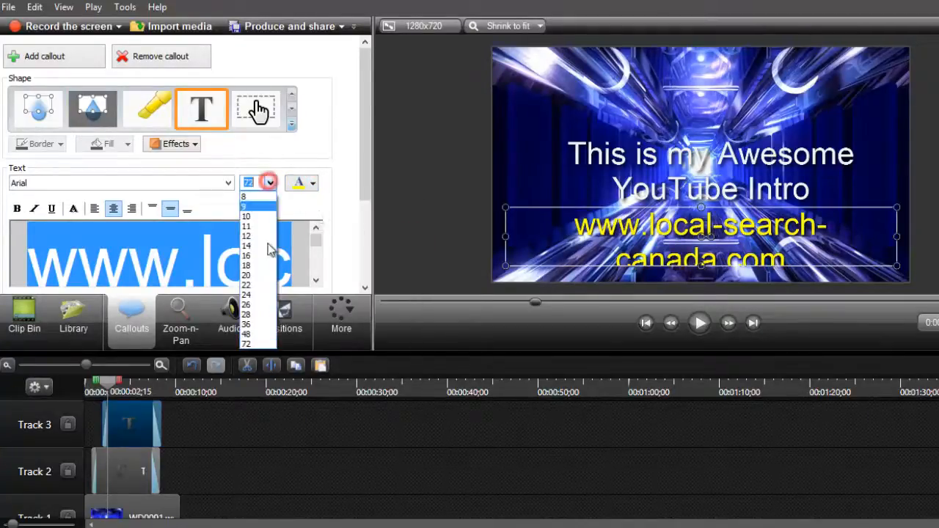
left_click(251, 325)
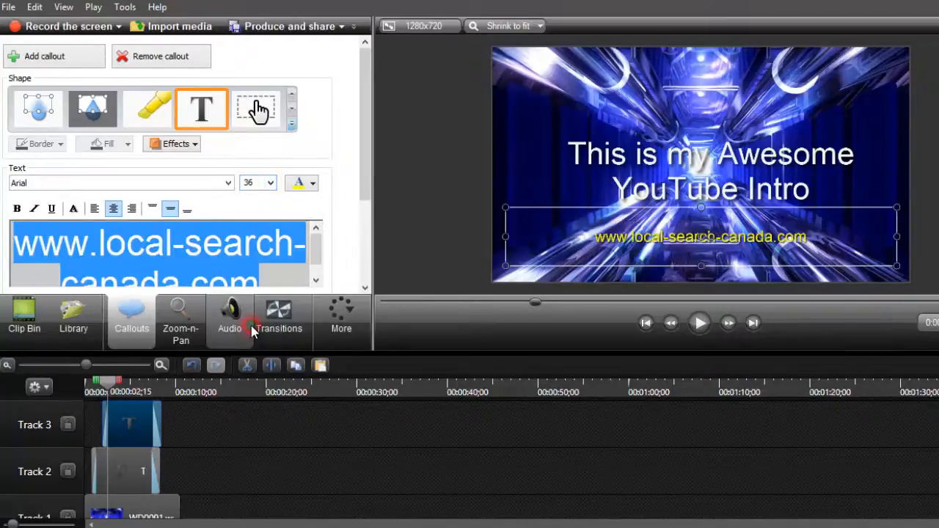
Make the web address text bold and set its font size to 48
left_click(16, 209)
left_click(271, 184)
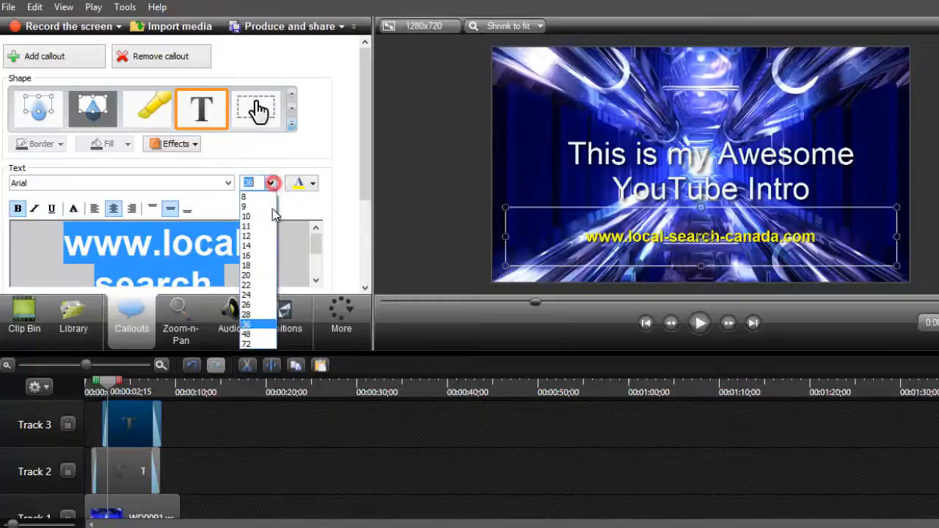
left_click(263, 335)
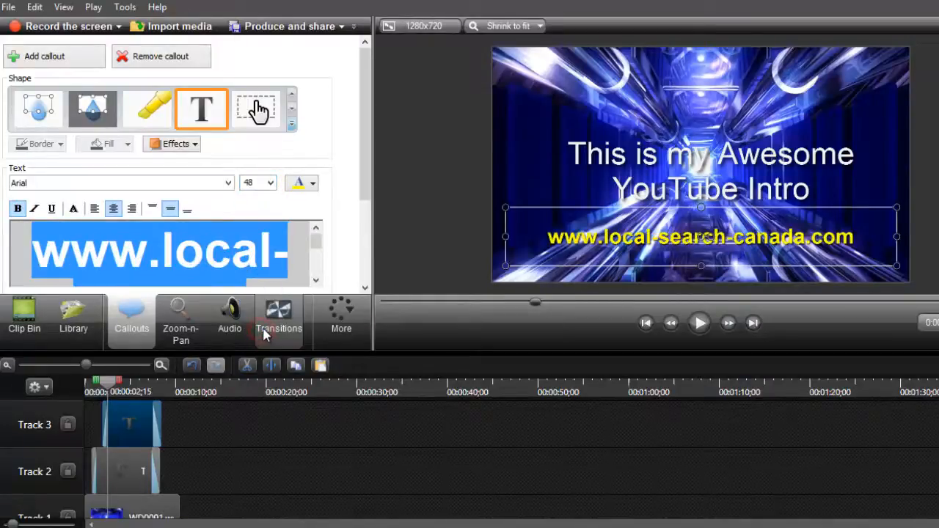
Move the title callout slightly up on the canvas to leave more space above the web address, then deselect it
left_click(672, 162)
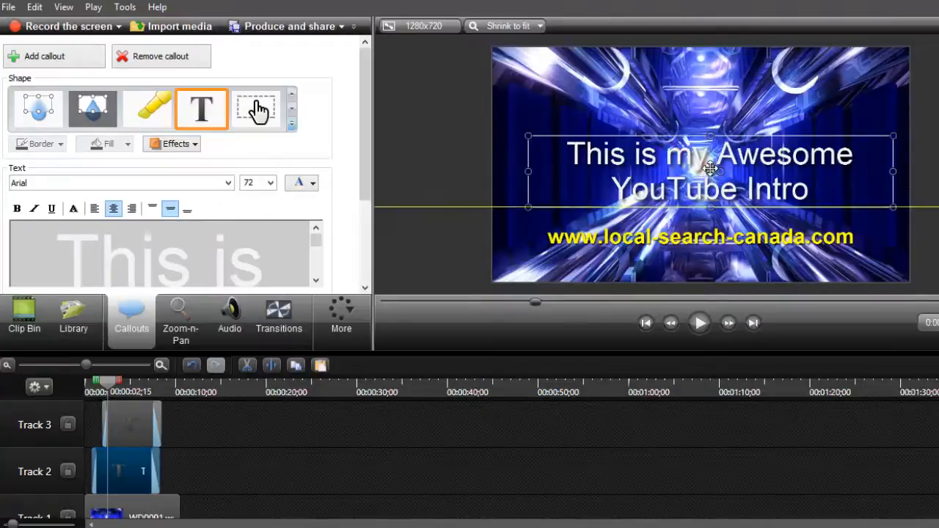
left_click_drag(710, 167, 712, 161)
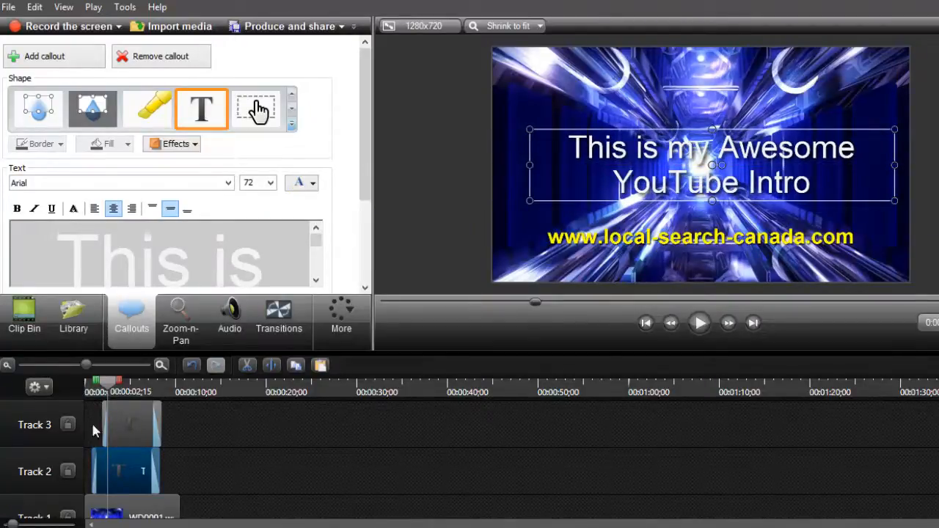
left_click(259, 446)
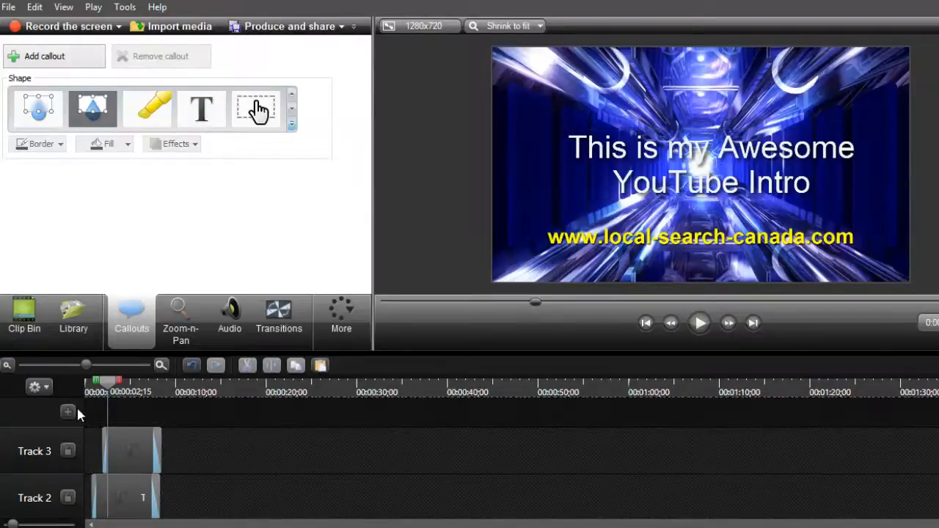
Add Track 4 and place the Intro clip from the library's Music - Sledge Hammer folder at its start
left_click(67, 412)
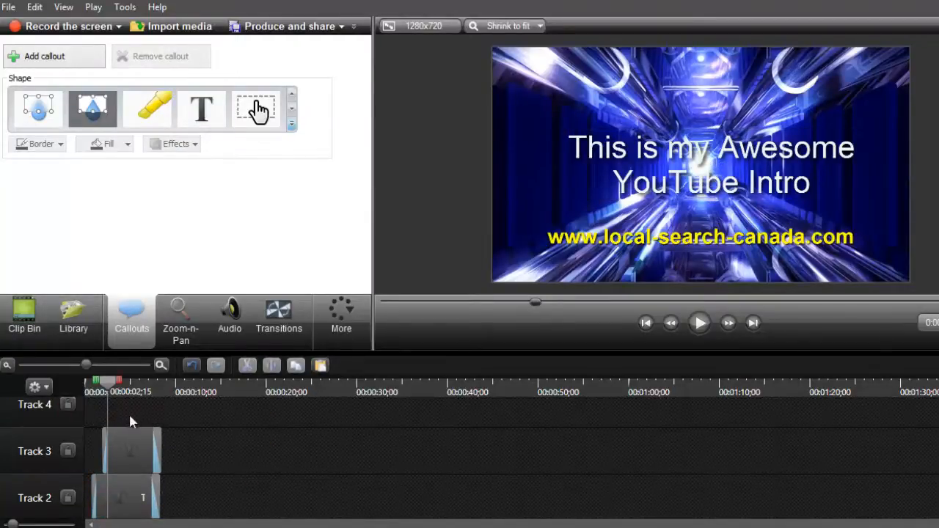
left_click(82, 322)
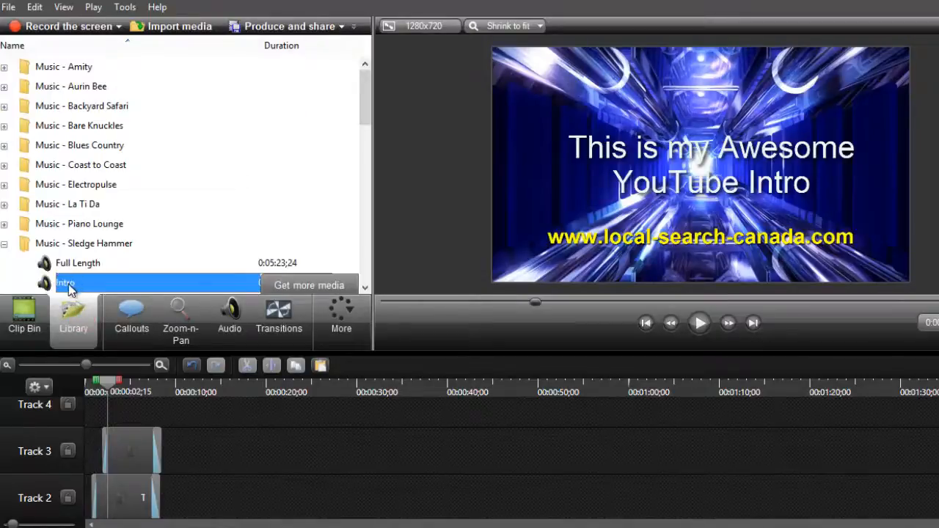
left_click_drag(70, 289, 102, 418)
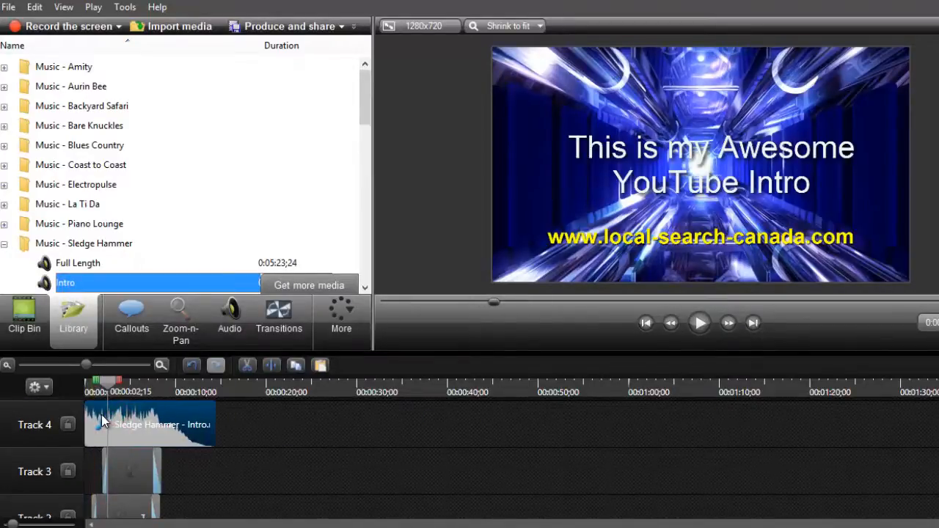
Split the Track 4 music at 0:00:10;14, where the background loop ends, and delete the leftover part
scroll(248, 443, "down", 2)
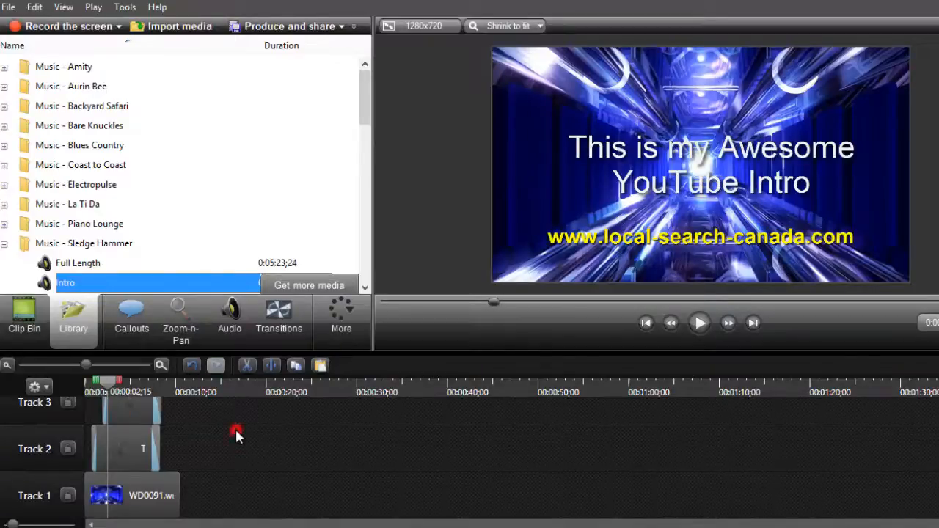
left_click(237, 437)
scroll(237, 437, "up", 2)
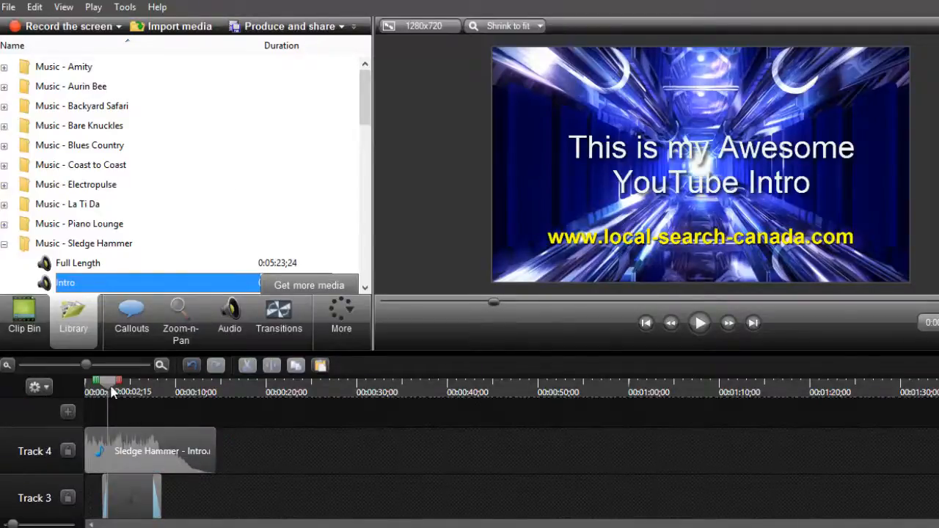
left_click_drag(112, 392, 182, 400)
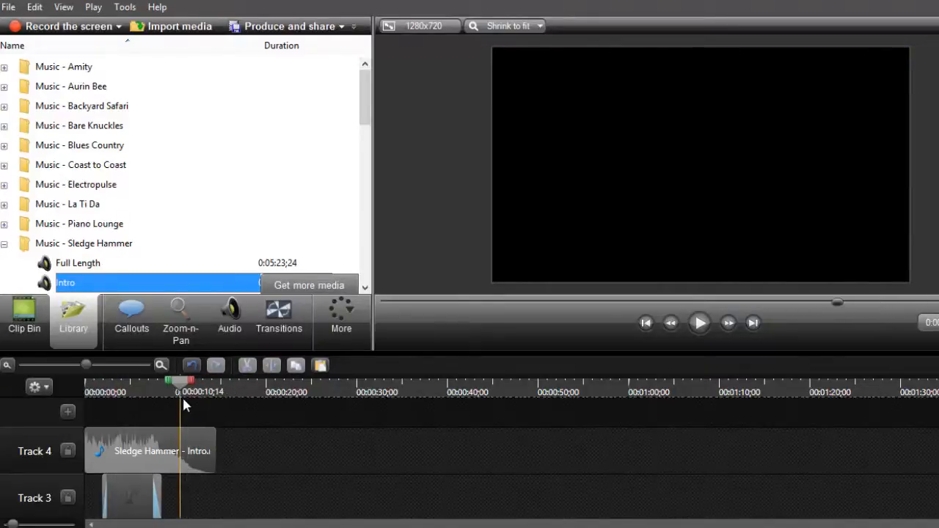
scroll(264, 461, "down", 1)
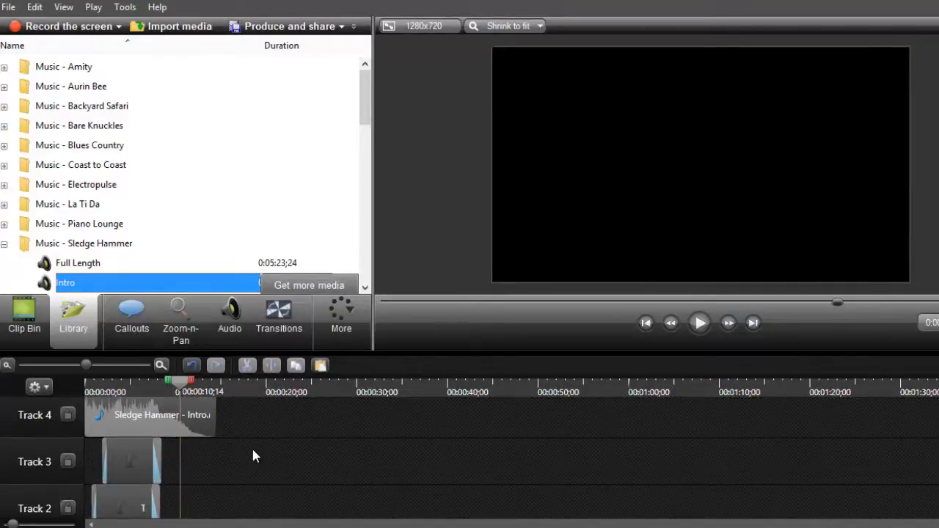
left_click(195, 426)
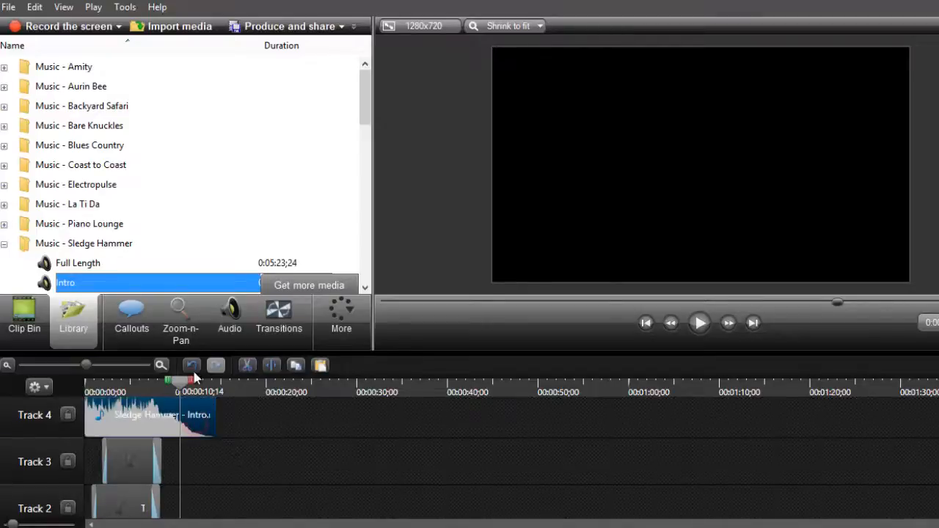
left_click(271, 367)
left_click(195, 424)
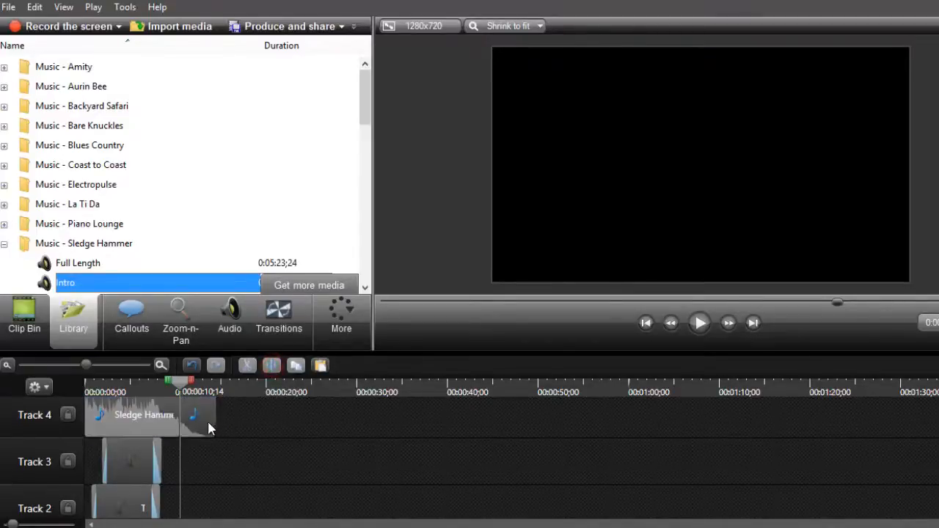
key("Delete")
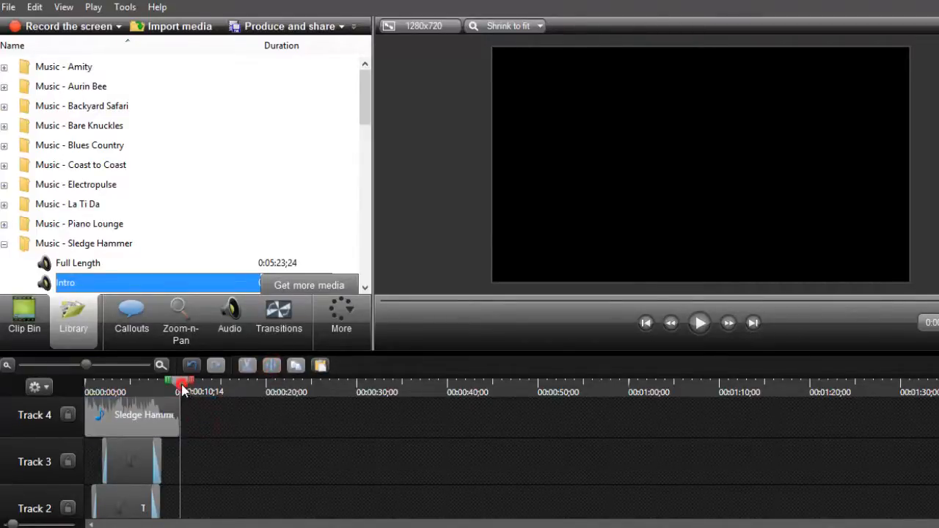
Preview the whole intro from the beginning in full screen and return the playhead to the start
left_click_drag(181, 384, 71, 381)
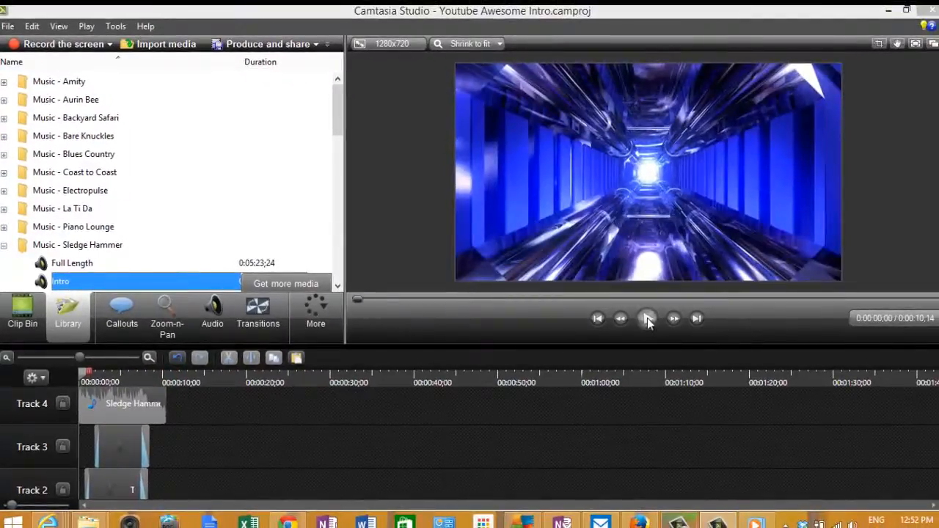
left_click(648, 319)
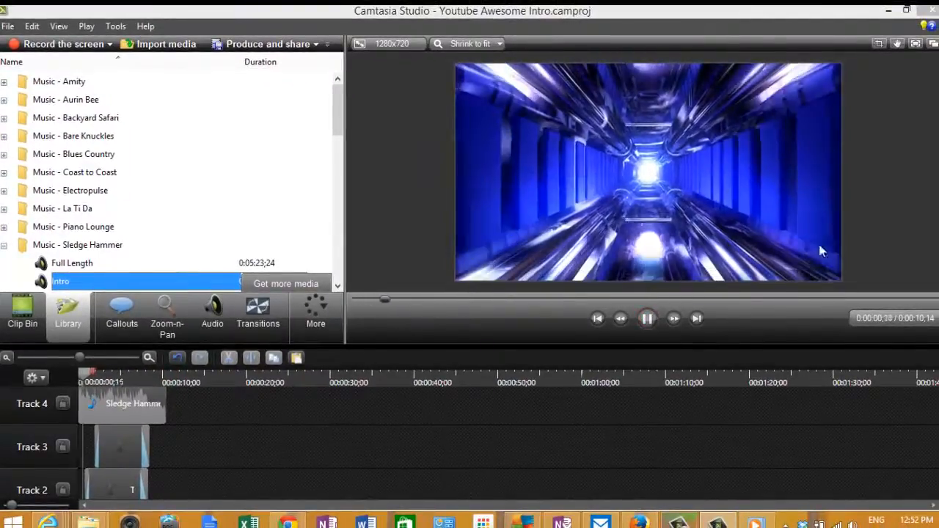
left_click(916, 44)
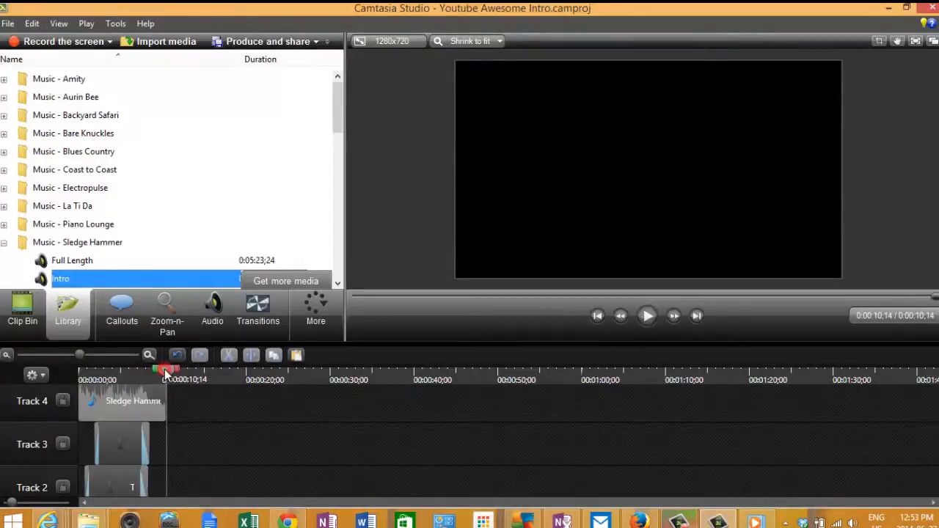
left_click_drag(165, 369, 73, 366)
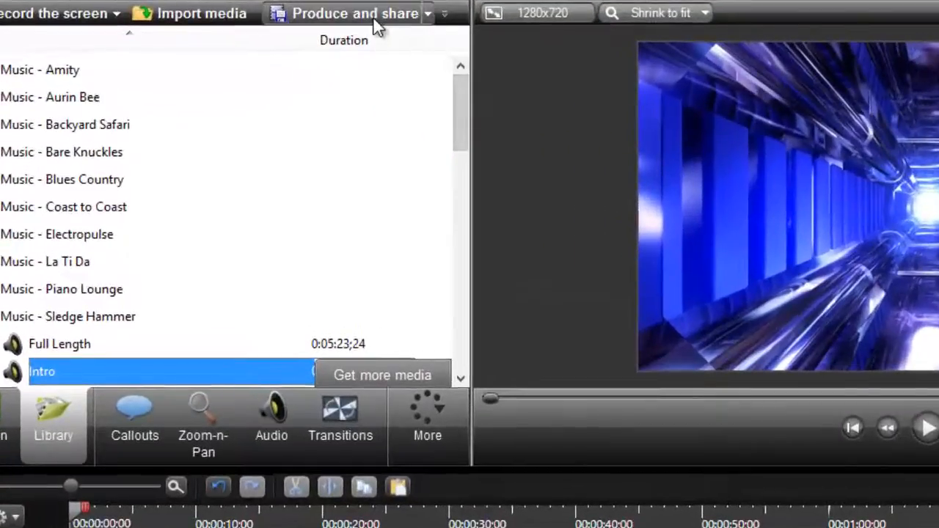
Produce the video with the MP4 only (up to 720p) preset under the production name "Youtube Awesome Intro"
left_click(374, 19)
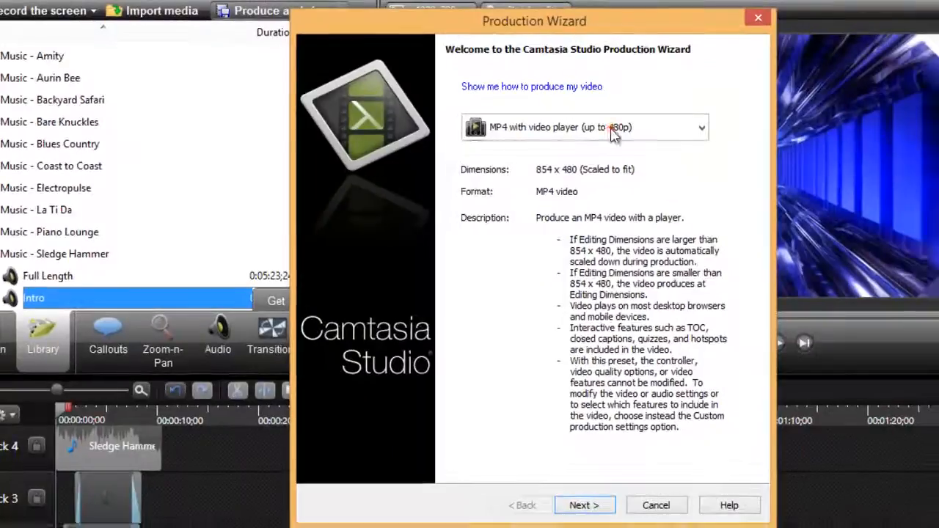
left_click(678, 139)
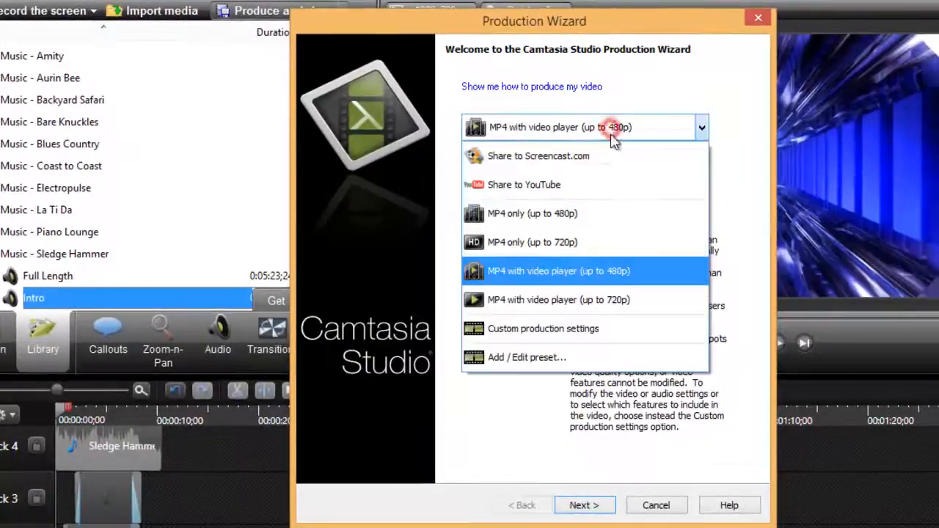
left_click(574, 245)
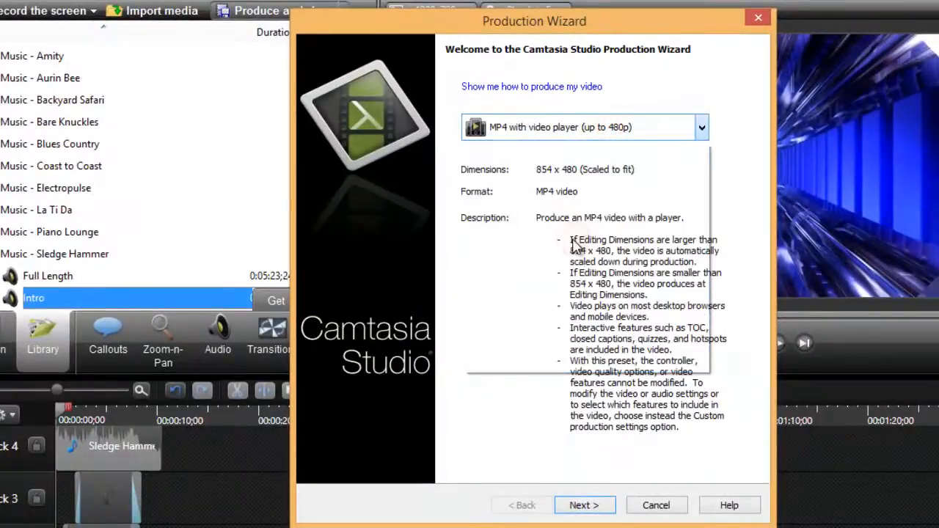
left_click(584, 504)
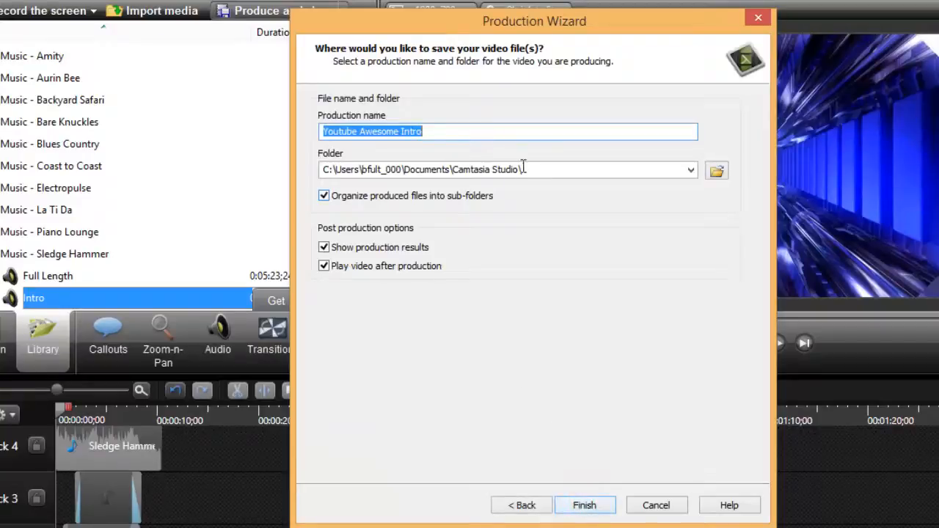
left_click(585, 505)
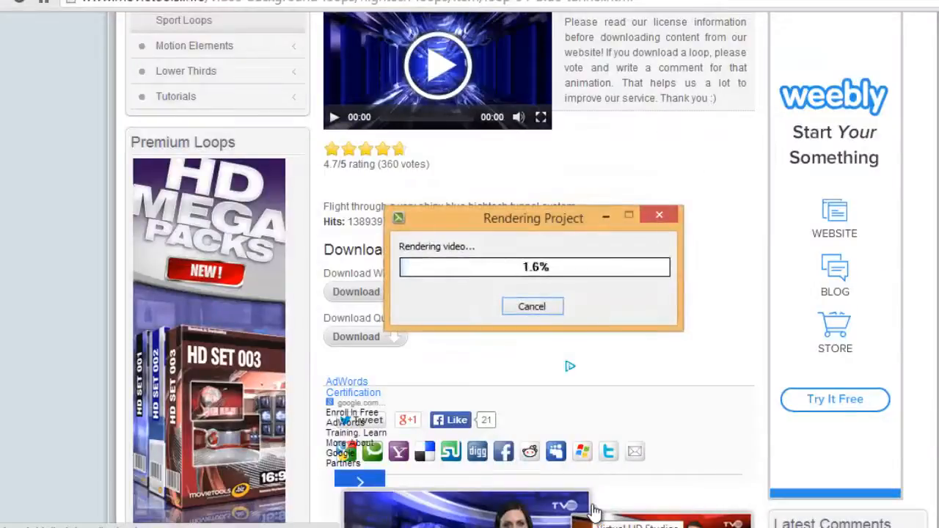